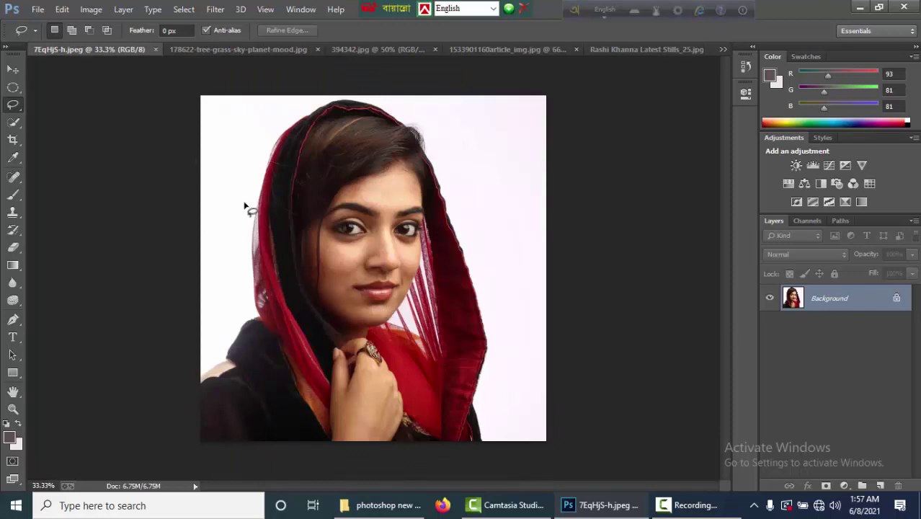
Select the white background around the woman in 7EqHjS-h.jpeg with the Magic Wand tool
{"action": "key", "text": "v"}
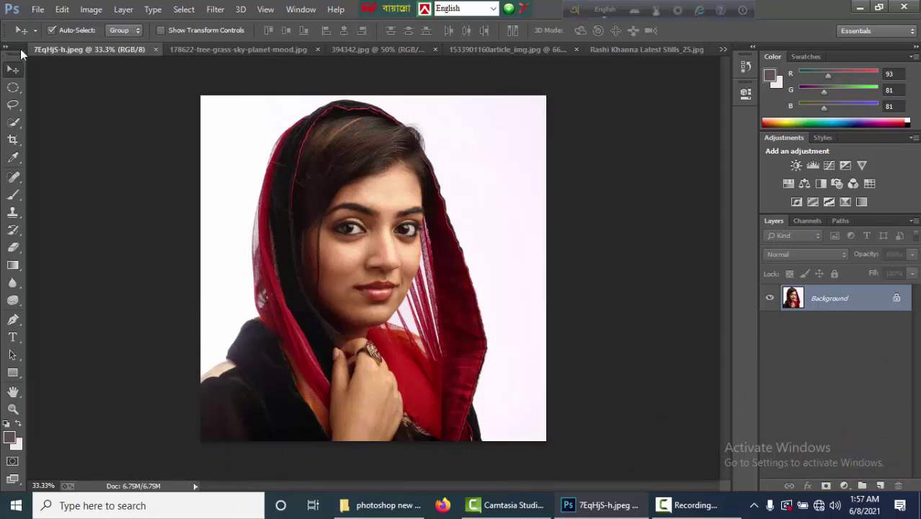
{"action": "left_click", "coordinate": [12, 124]}
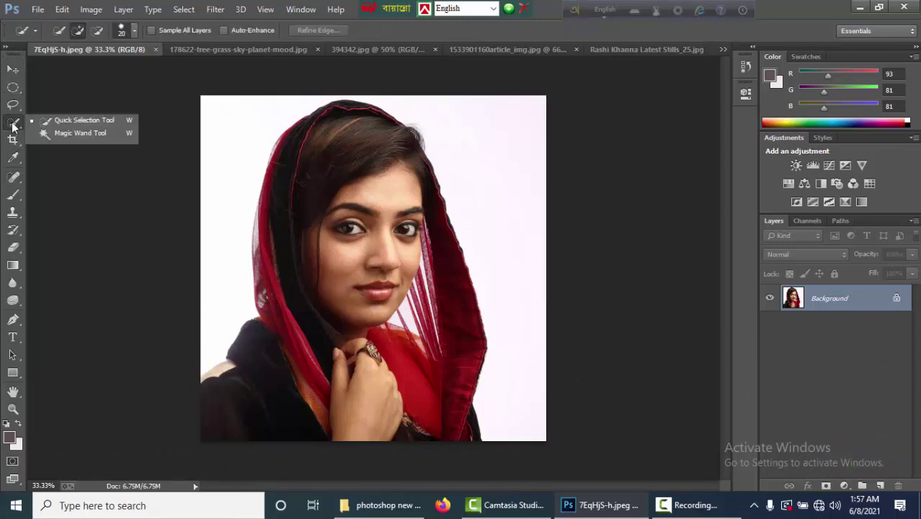
{"action": "left_click", "coordinate": [65, 132]}
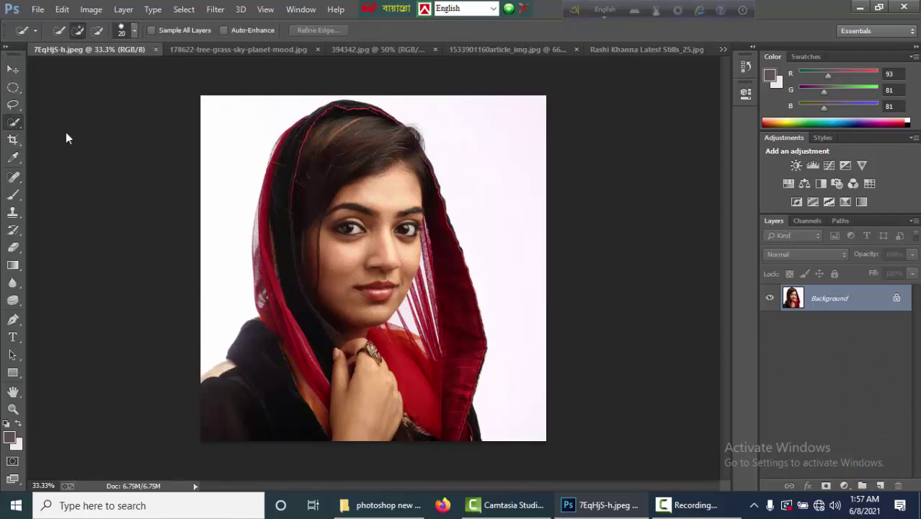
{"action": "left_click", "coordinate": [234, 133]}
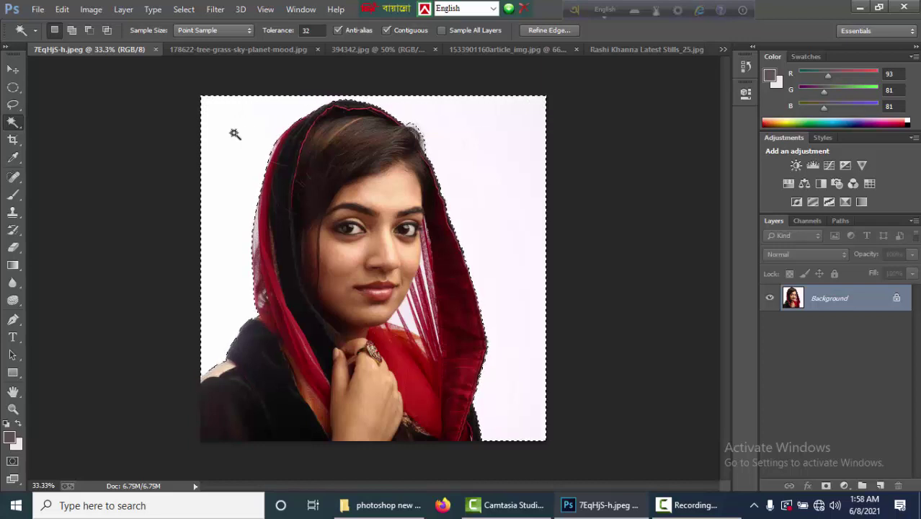
Set the foreground color to a teal of R 37, G 155, B 156
{"action": "left_click", "coordinate": [10, 438]}
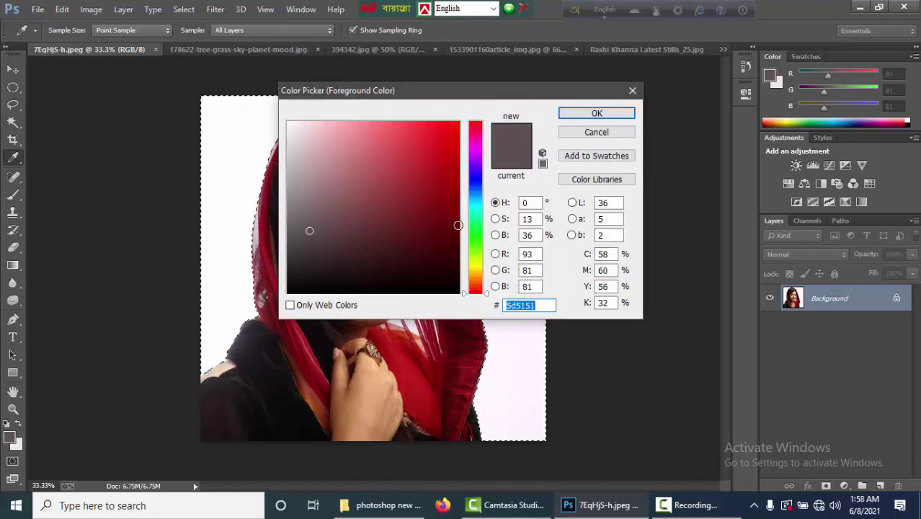
{"action": "left_click", "coordinate": [480, 208]}
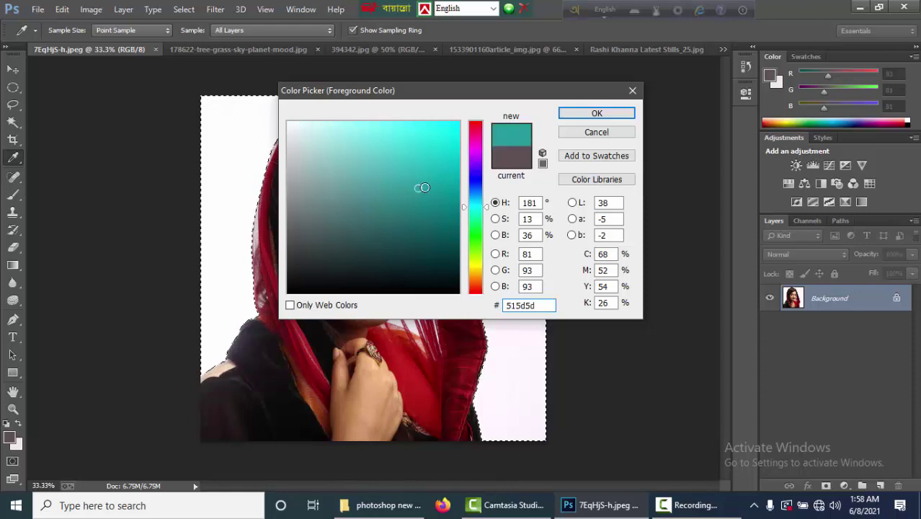
{"action": "left_click", "coordinate": [422, 187]}
{"action": "left_click", "coordinate": [595, 113]}
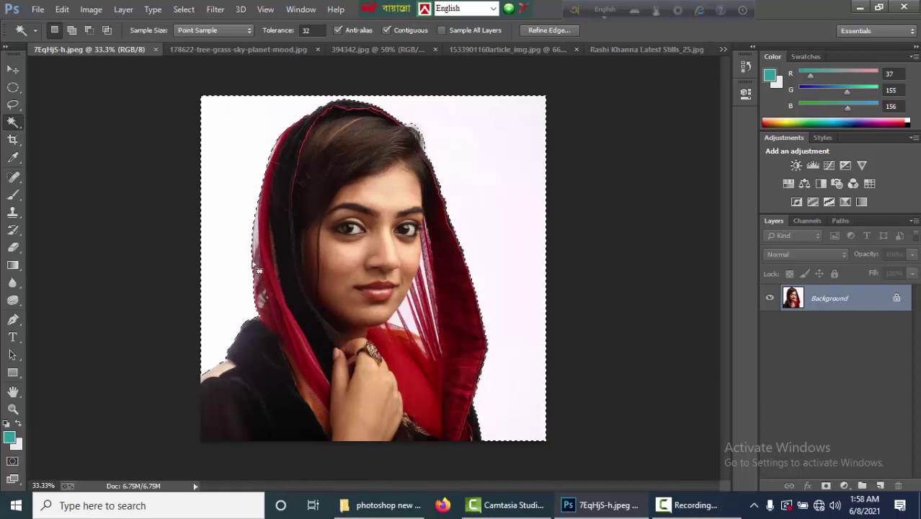
Try filling the selected background with the foreground color, undoing the fill and clearing the selection
{"action": "key", "text": "alt+Delete"}
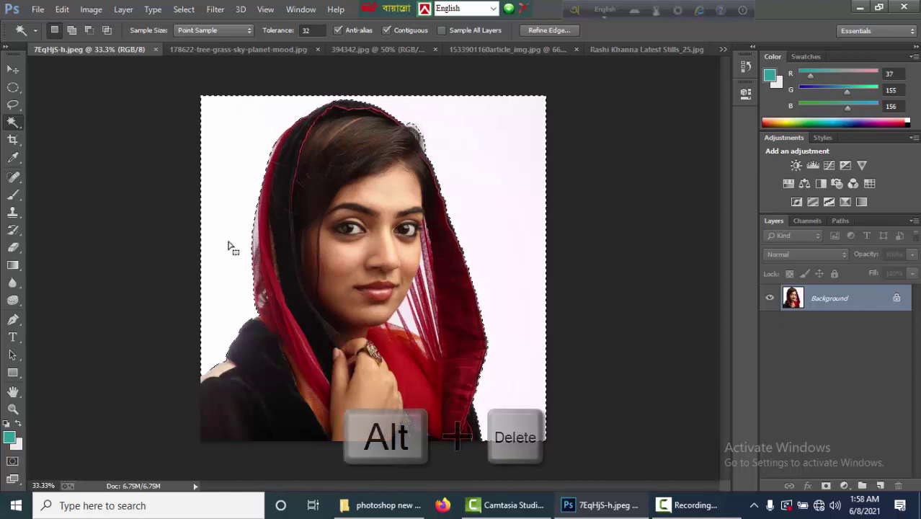
{"action": "key", "text": "alt+BackSpace"}
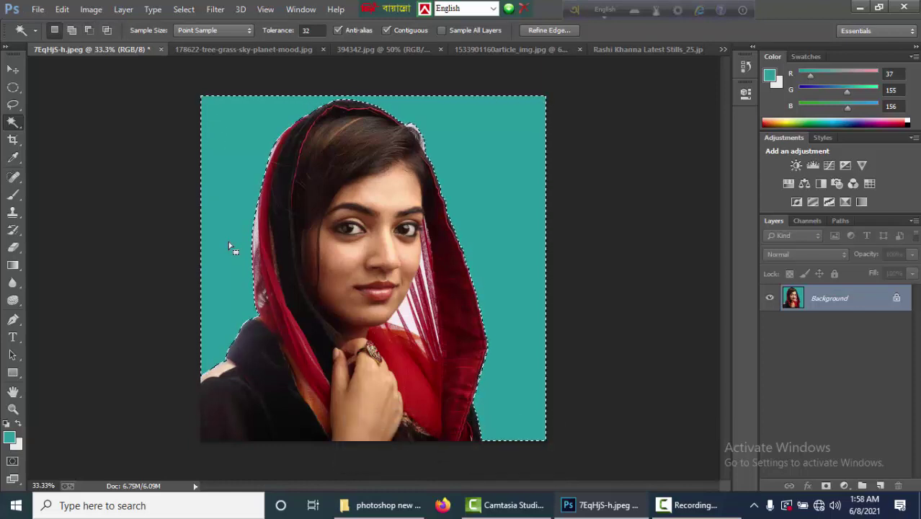
{"action": "key", "text": "ctrl+z"}
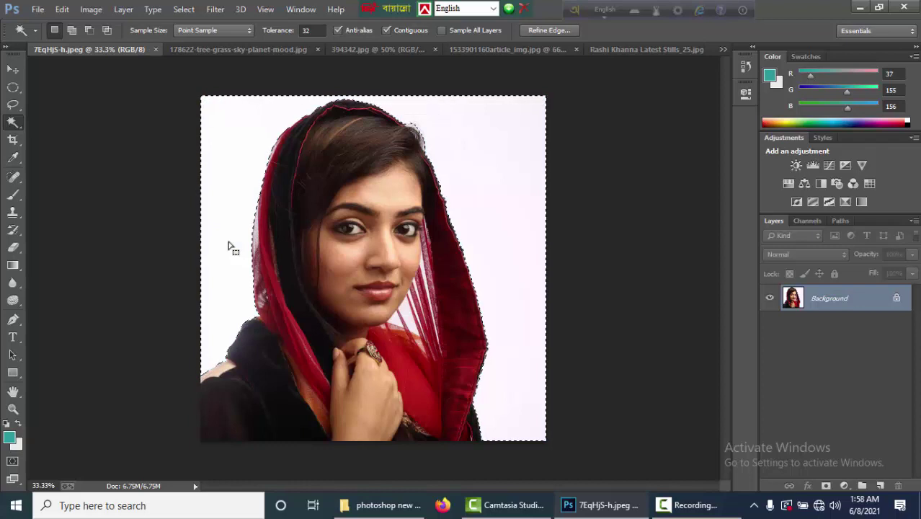
{"action": "key", "text": "ctrl+d"}
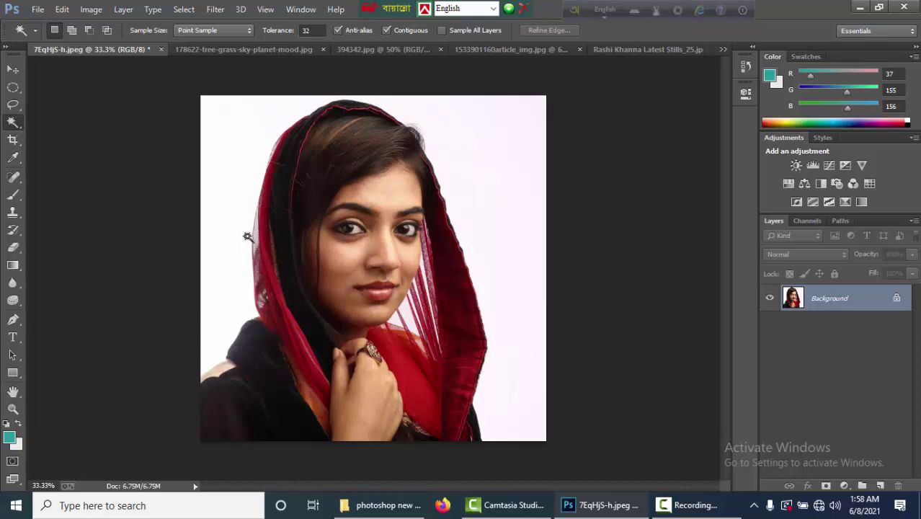
Select the white background with the Magic Wand and invert the selection so it covers the woman
{"action": "left_click", "coordinate": [236, 141]}
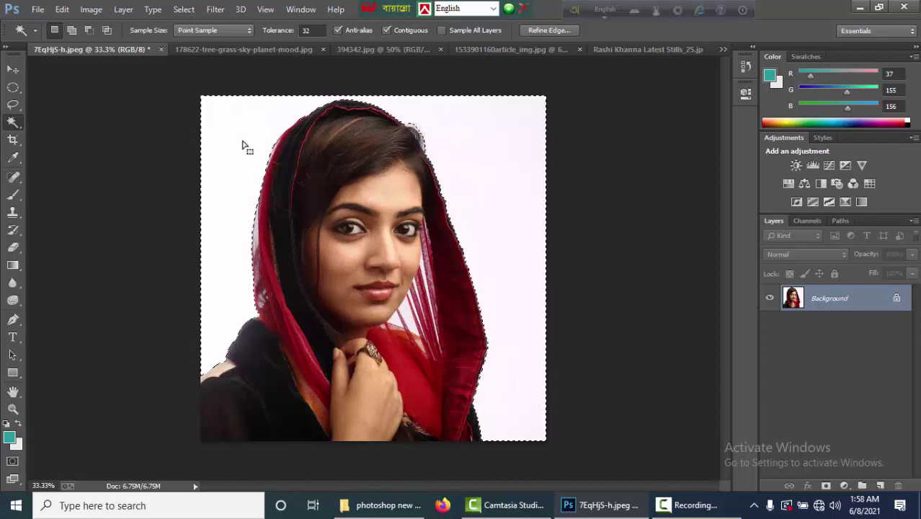
{"action": "key", "text": "shift"}
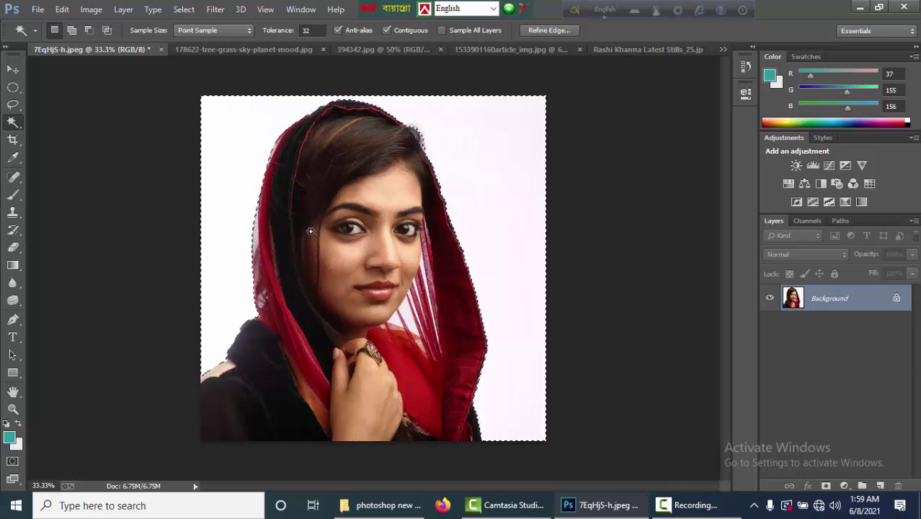
{"action": "left_click", "coordinate": [183, 8]}
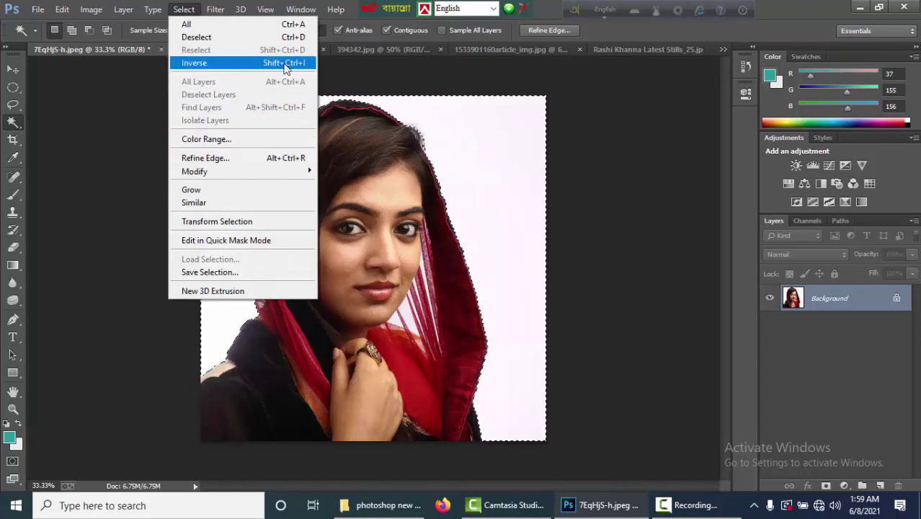
{"action": "key", "text": "ctrl+shift+i"}
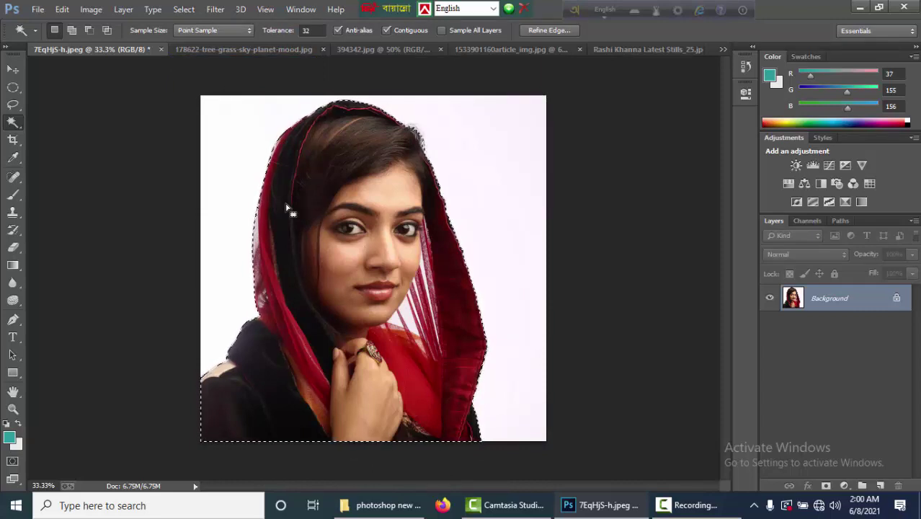
Copy the selected woman to a new layer and shift the cutout slightly right with the Background layer hidden
{"action": "key", "text": "ctrl+j"}
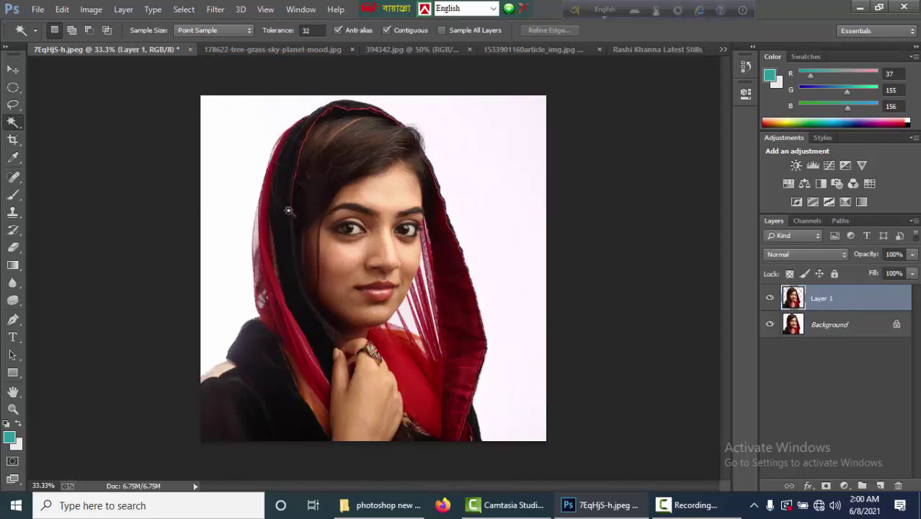
{"action": "left_click", "coordinate": [769, 325]}
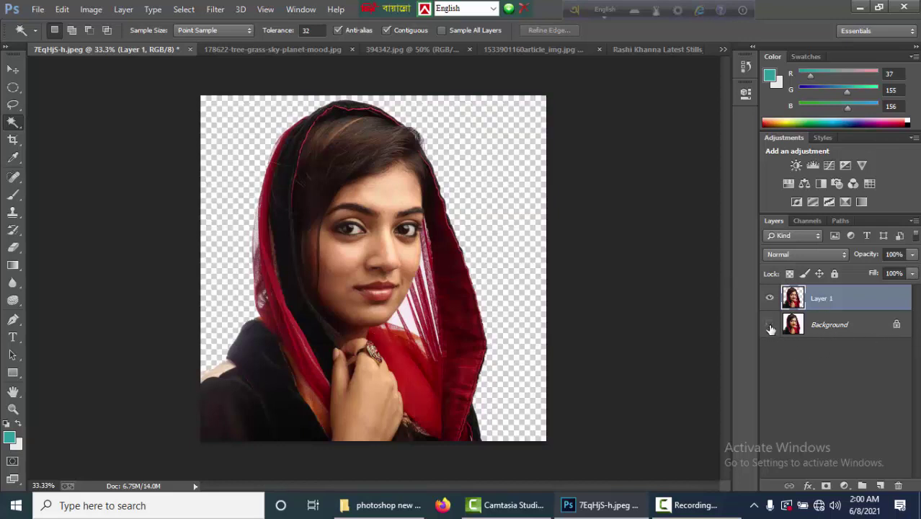
{"action": "left_click", "coordinate": [12, 70]}
{"action": "left_click_drag", "start_coordinate": [354, 252], "coordinate": [375, 250]}
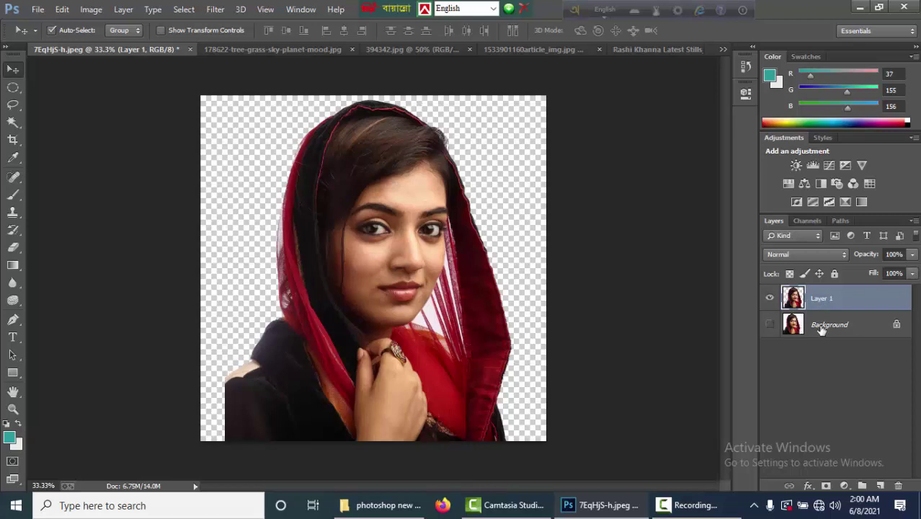
Undo the cutout's move and layer copy to return to the selection of the woman on the Background layer
{"action": "left_click", "coordinate": [776, 328]}
{"action": "left_click", "coordinate": [770, 325]}
{"action": "key", "text": "ctrl+alt+z"}
{"action": "key", "text": "ctrl+alt+z"}
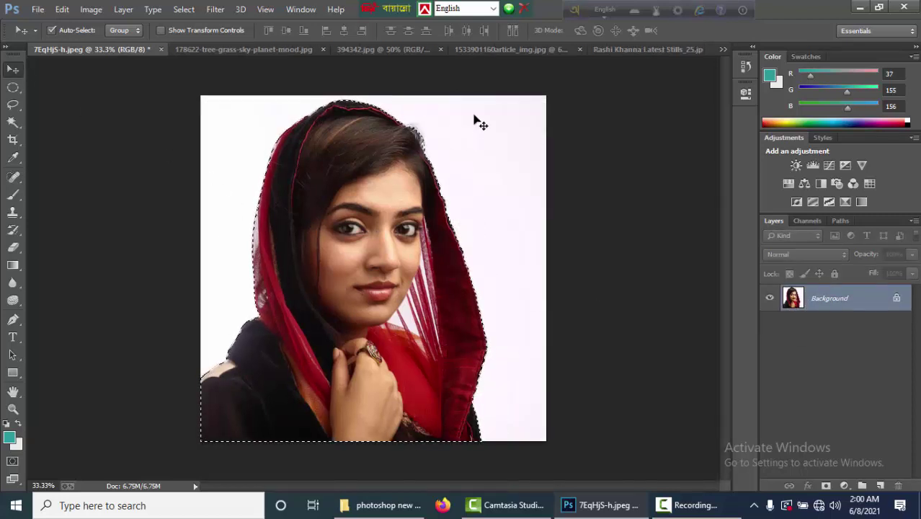
Move the selected woman into 178622-tree-grass-sky-planet-mood.jpg as a new layer
{"action": "left_click", "coordinate": [487, 52]}
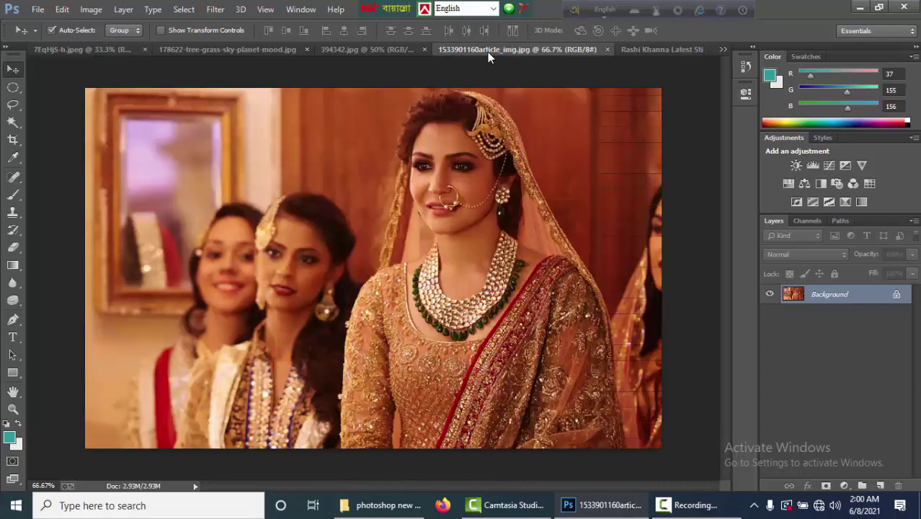
{"action": "left_click", "coordinate": [644, 51]}
{"action": "left_click", "coordinate": [327, 51]}
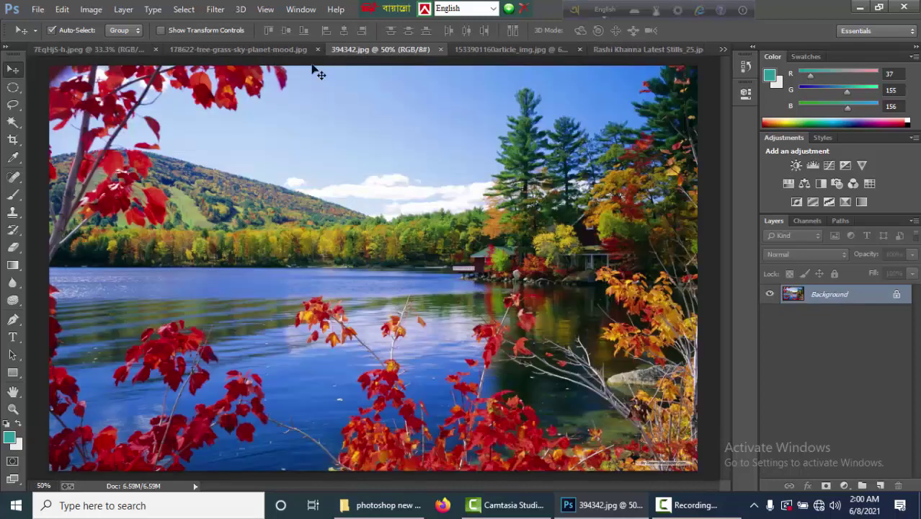
{"action": "left_click", "coordinate": [196, 52]}
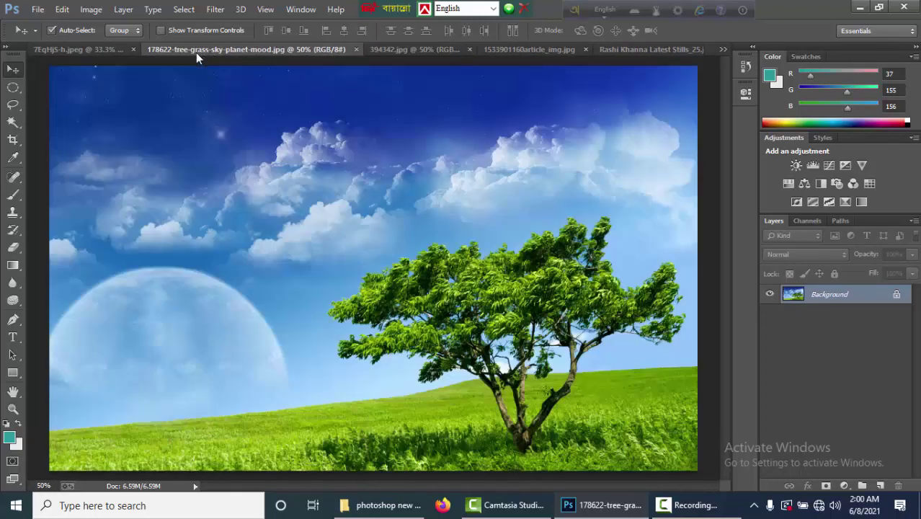
{"action": "left_click", "coordinate": [101, 50]}
{"action": "left_click_drag", "start_coordinate": [339, 272], "coordinate": [306, 333]}
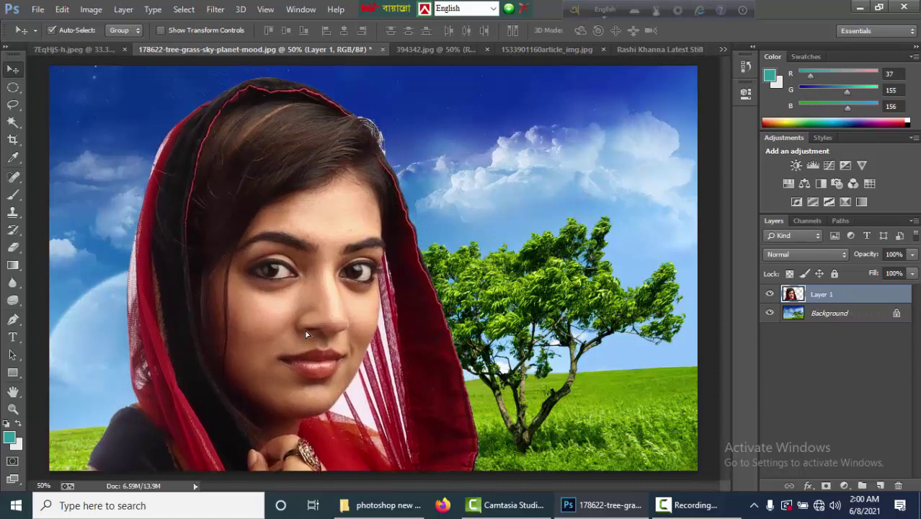
Scale the woman's layer down with Free Transform and place her in the lower-left corner of the landscape
{"action": "key", "text": "ctrl+t"}
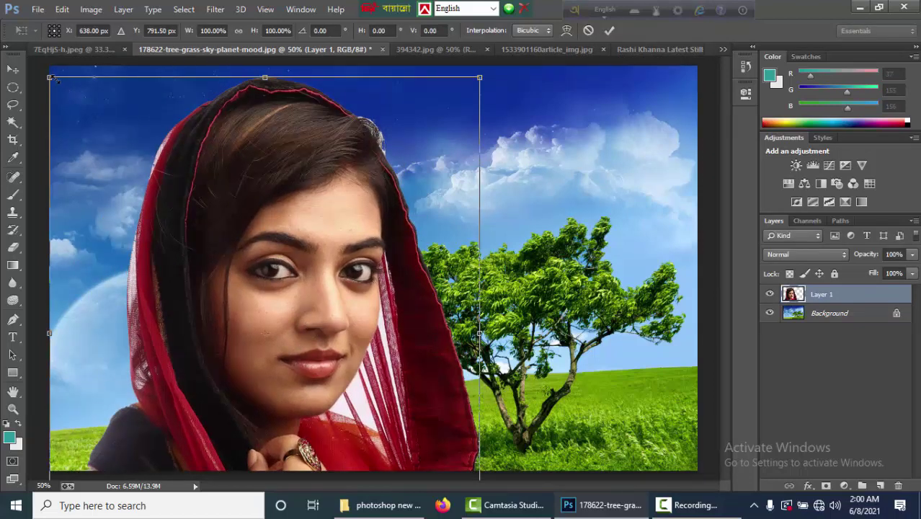
{"action": "left_click_drag", "start_coordinate": [56, 80], "coordinate": [124, 166]}
{"action": "left_click_drag", "start_coordinate": [218, 328], "coordinate": [164, 303]}
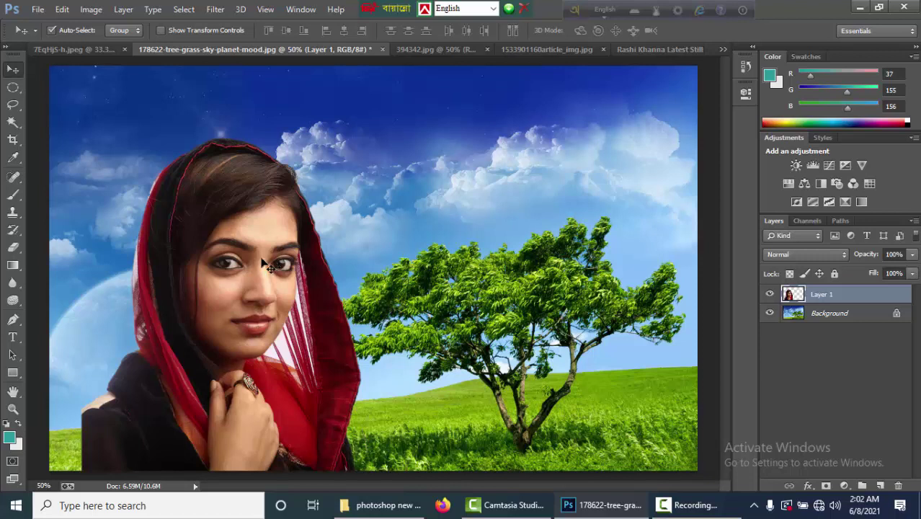
{"action": "left_click_drag", "start_coordinate": [256, 264], "coordinate": [224, 262]}
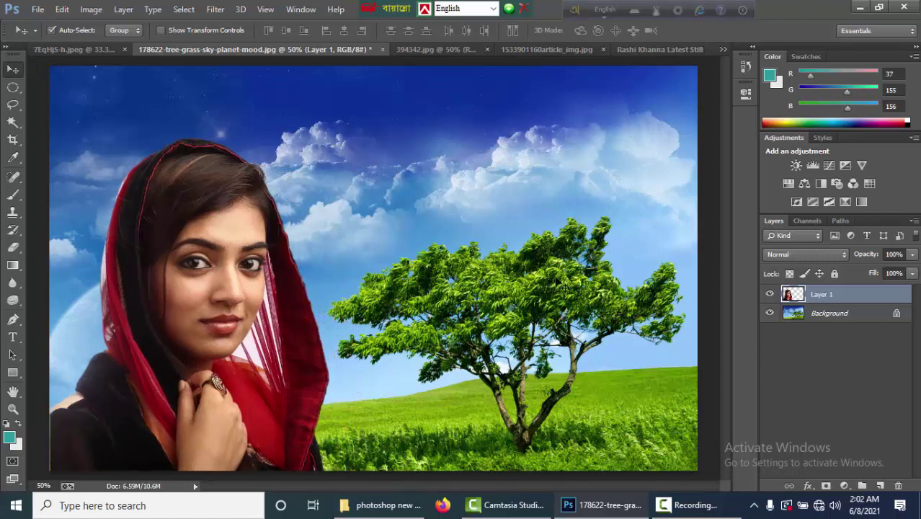
Load the outline of Layer 1 as a selection and invert it to cover everything around the woman
{"action": "left_click", "coordinate": [792, 297], "text": "ctrl"}
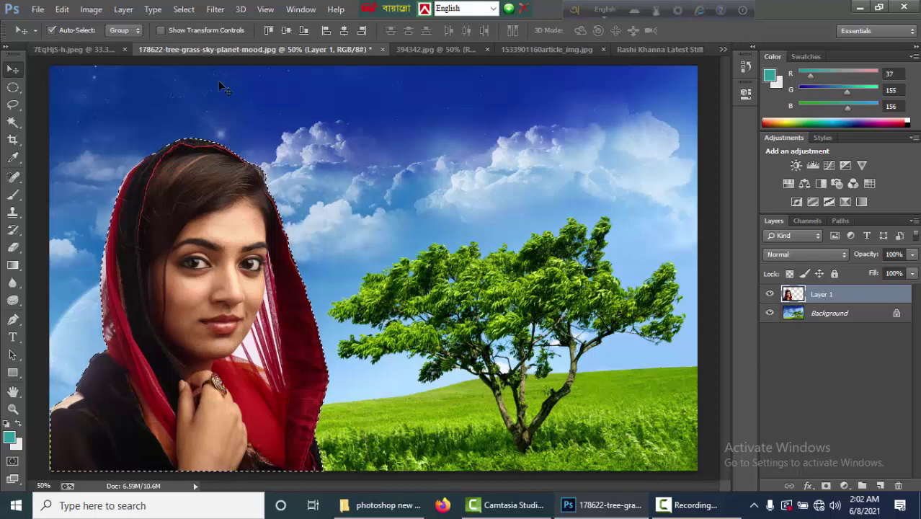
{"action": "key", "text": "ctrl+shift+i"}
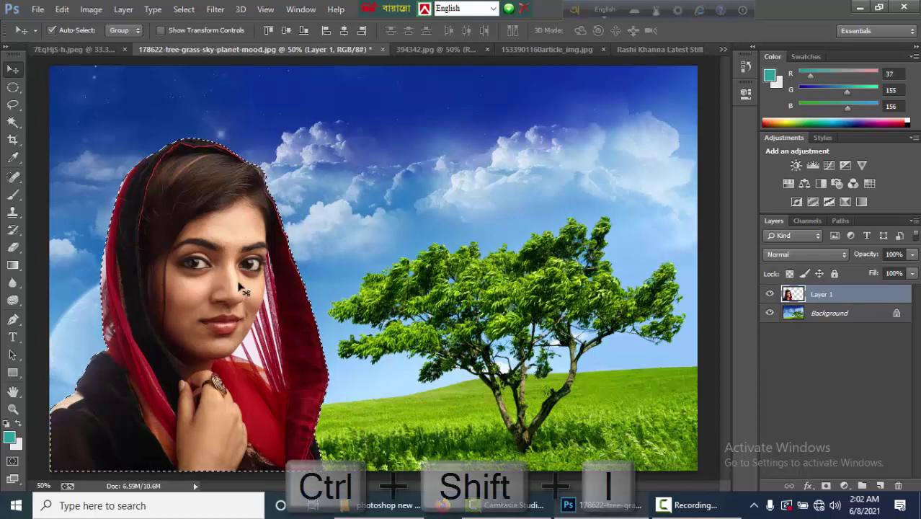
{"action": "left_click", "coordinate": [184, 9]}
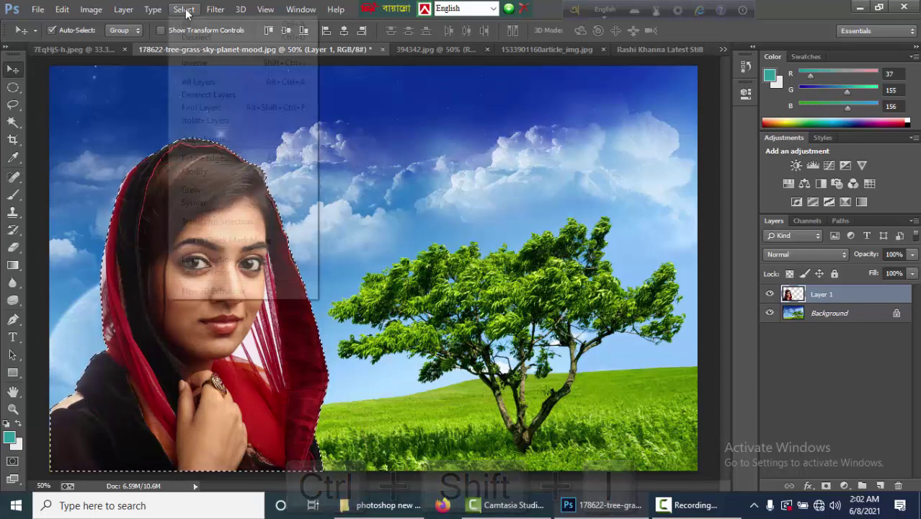
{"action": "left_click", "coordinate": [195, 63]}
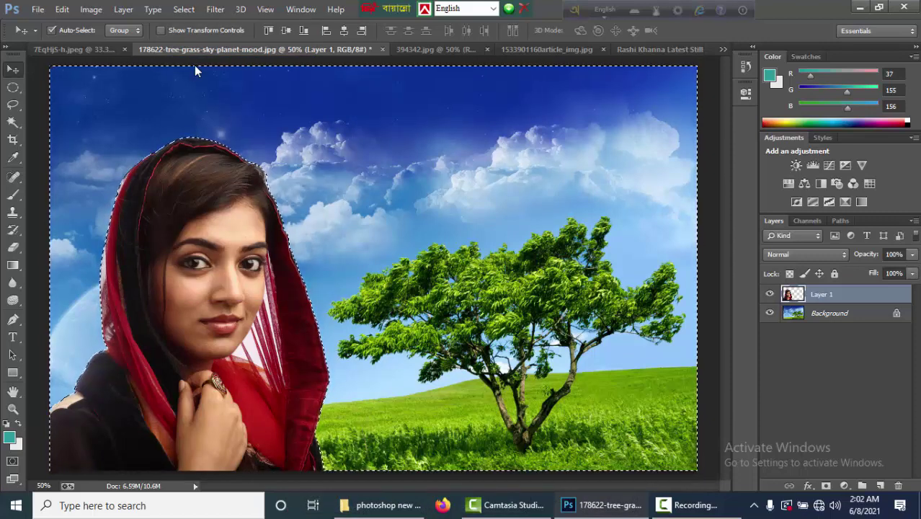
Feather the inverted selection with a radius of 2 pixels
{"action": "key", "text": "shift+F6"}
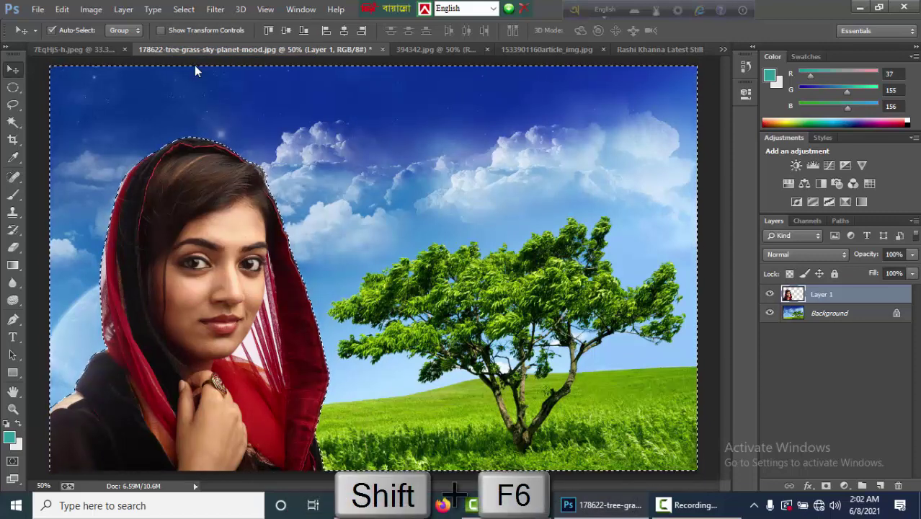
{"action": "left_click", "coordinate": [183, 10]}
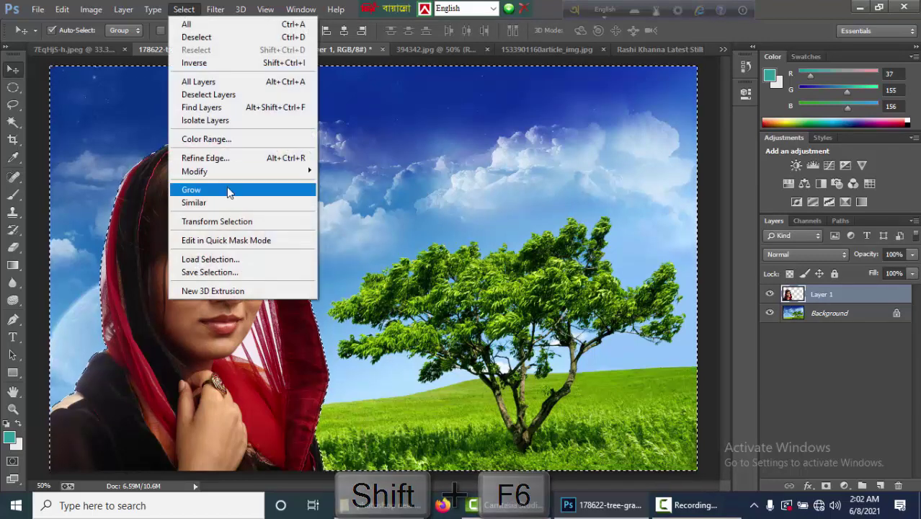
{"action": "mouse_move", "coordinate": [224, 173]}
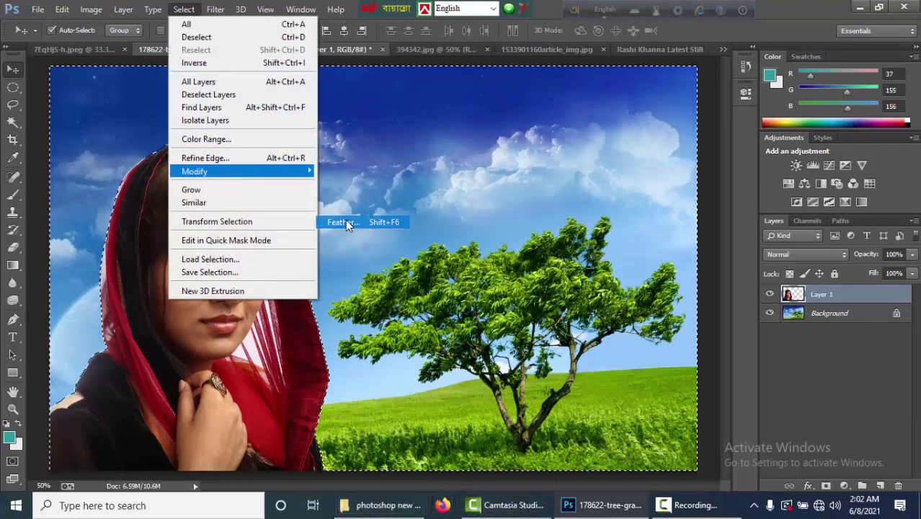
{"action": "left_click", "coordinate": [345, 220]}
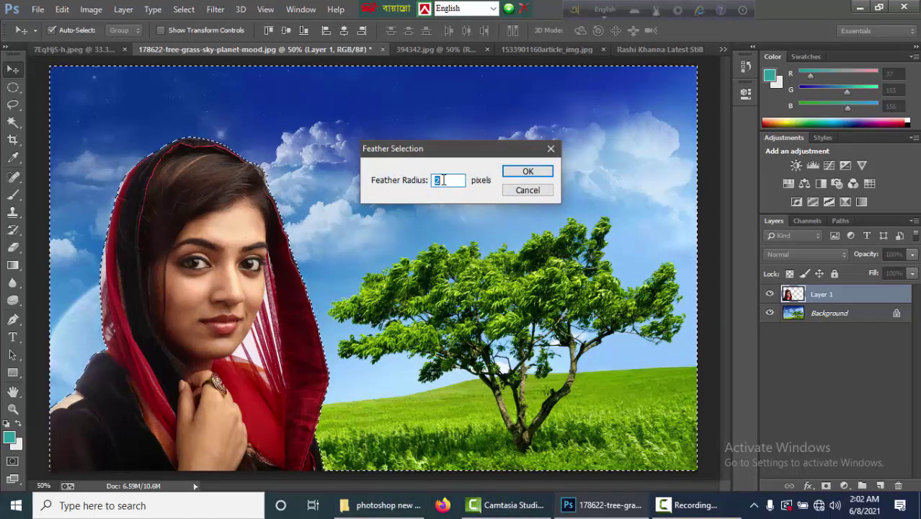
{"action": "key", "text": "Return"}
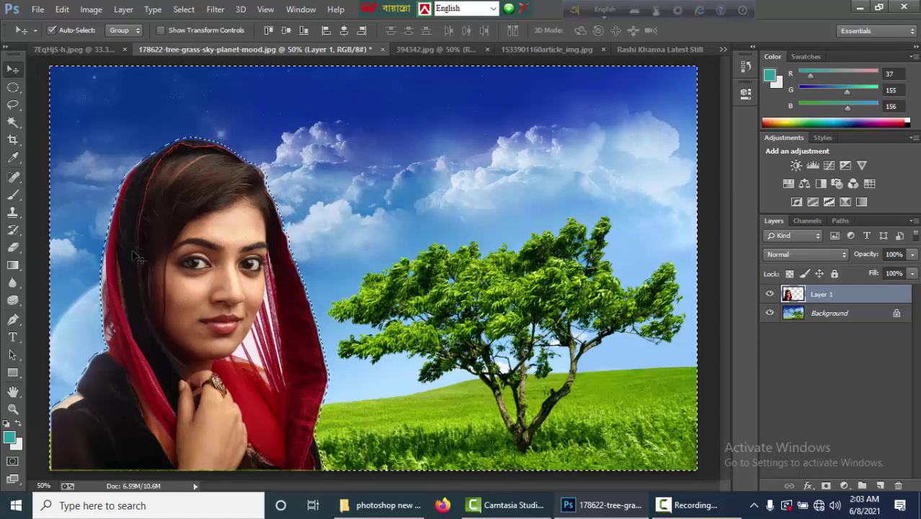
Examine the woman's cutout edge around her head and scarf up close against the landscape
{"action": "key", "text": "ctrl+d"}
{"action": "scroll", "coordinate": [171, 174], "scroll_direction": "up", "scroll_amount": 1}
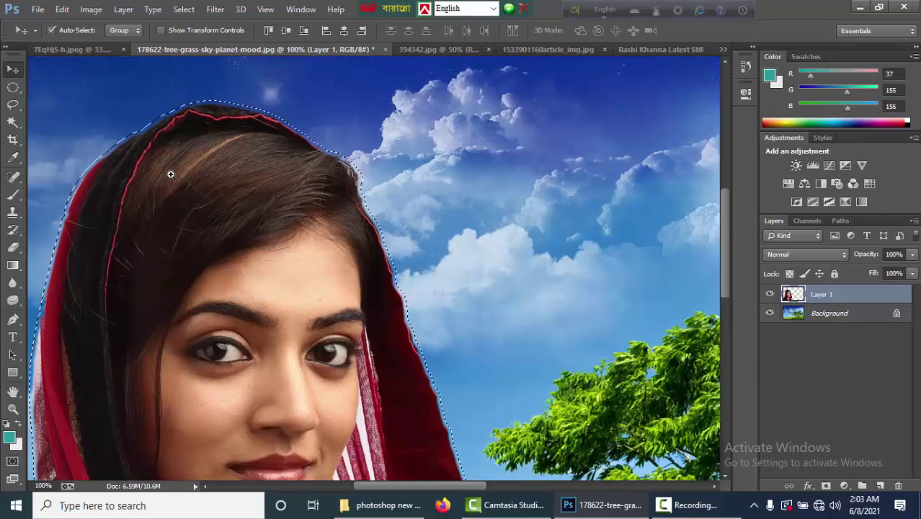
{"action": "scroll", "coordinate": [170, 175], "scroll_direction": "up", "scroll_amount": 1}
{"action": "left_click_drag", "start_coordinate": [171, 170], "coordinate": [343, 263]}
{"action": "key", "text": "ctrl+shift+d"}
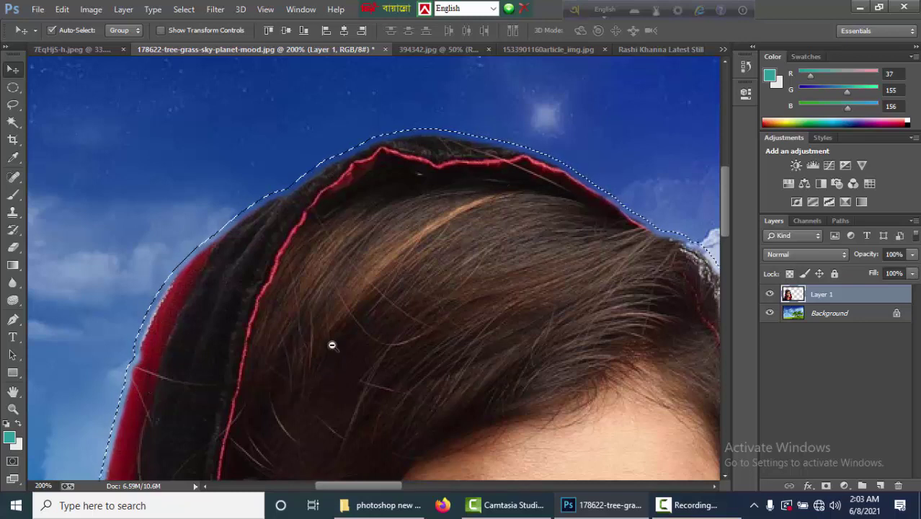
{"action": "scroll", "coordinate": [330, 343], "scroll_direction": "down", "scroll_amount": 3}
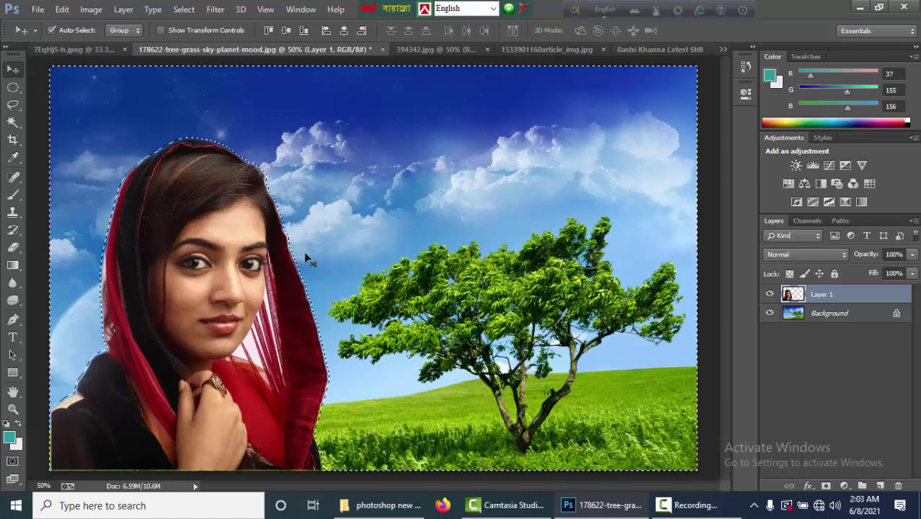
Clear the selection in 7EqHjS-h.jpeg and outline the woman with the Polygonal Lasso, closing the selection along the photo's bottom edge
{"action": "left_click", "coordinate": [70, 47]}
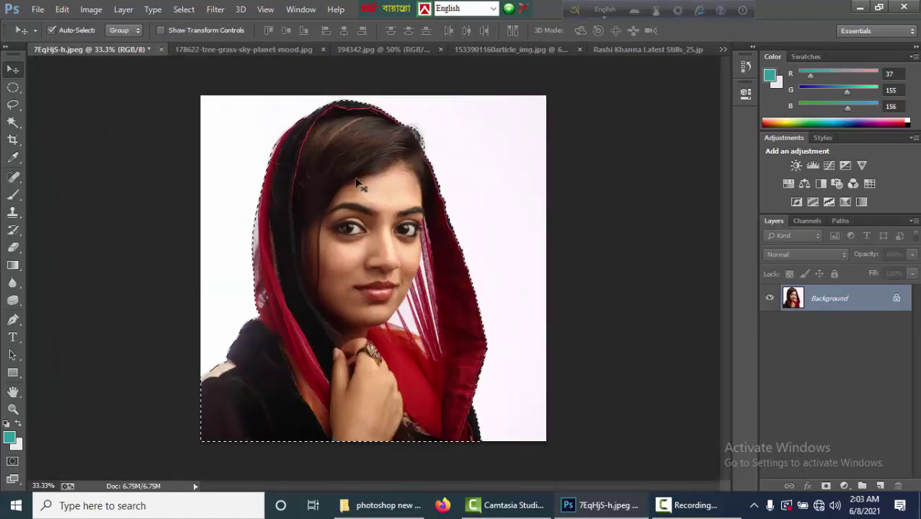
{"action": "key", "text": "ctrl+d"}
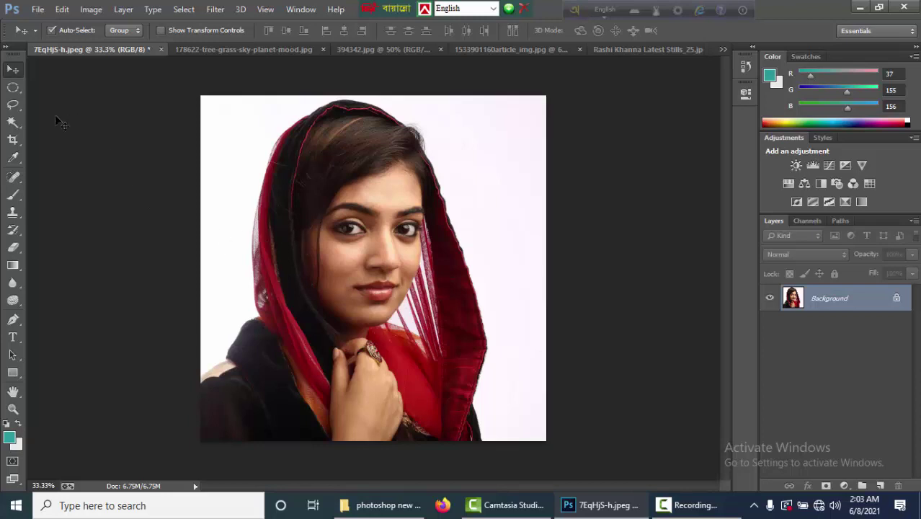
{"action": "left_click", "coordinate": [13, 107]}
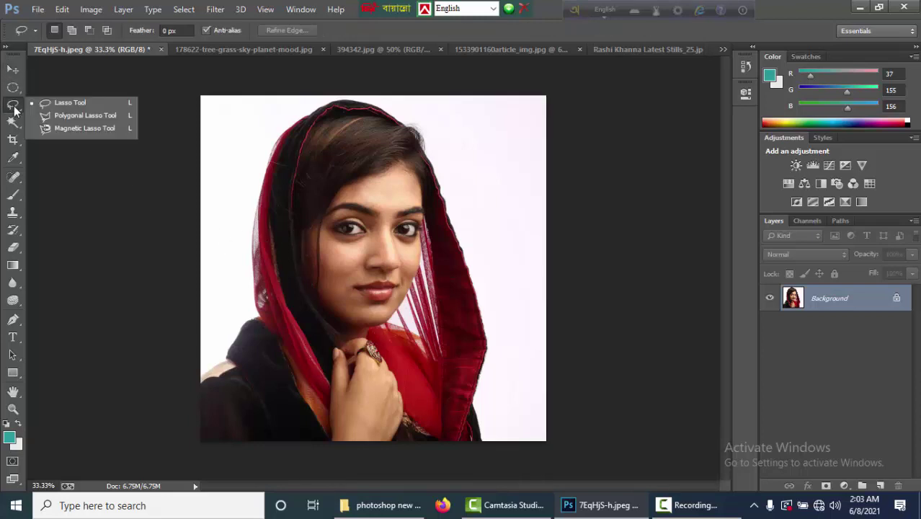
{"action": "left_click", "coordinate": [71, 117]}
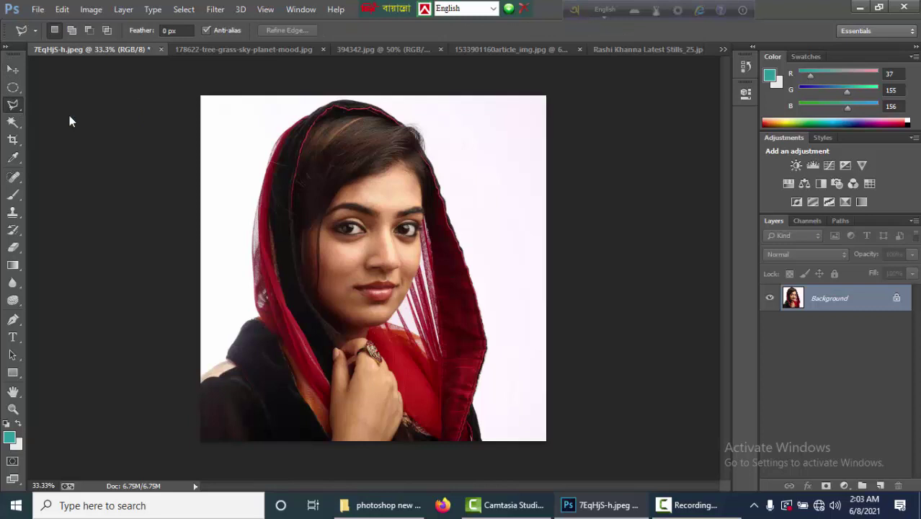
{"action": "left_click", "coordinate": [201, 379]}
{"action": "scroll", "coordinate": [208, 362], "scroll_direction": "up", "scroll_amount": 1}
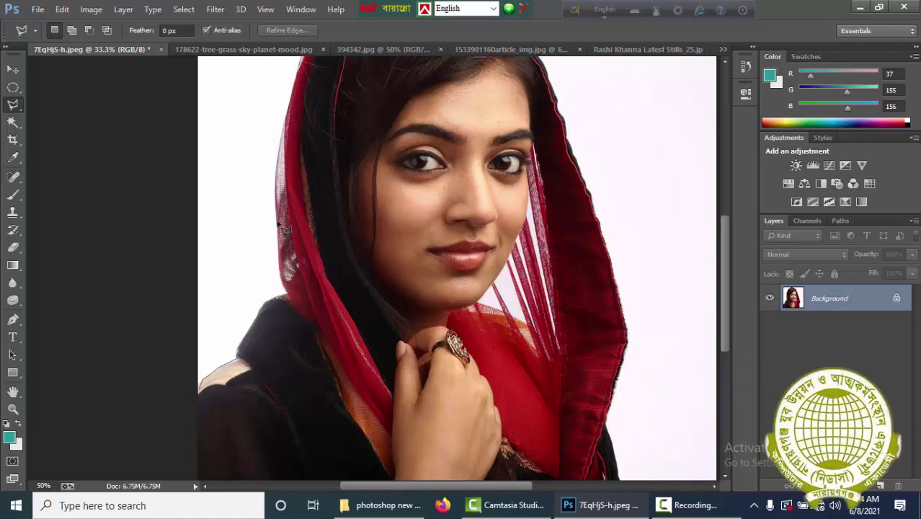
{"action": "scroll", "coordinate": [283, 216], "scroll_direction": "up", "scroll_amount": 3}
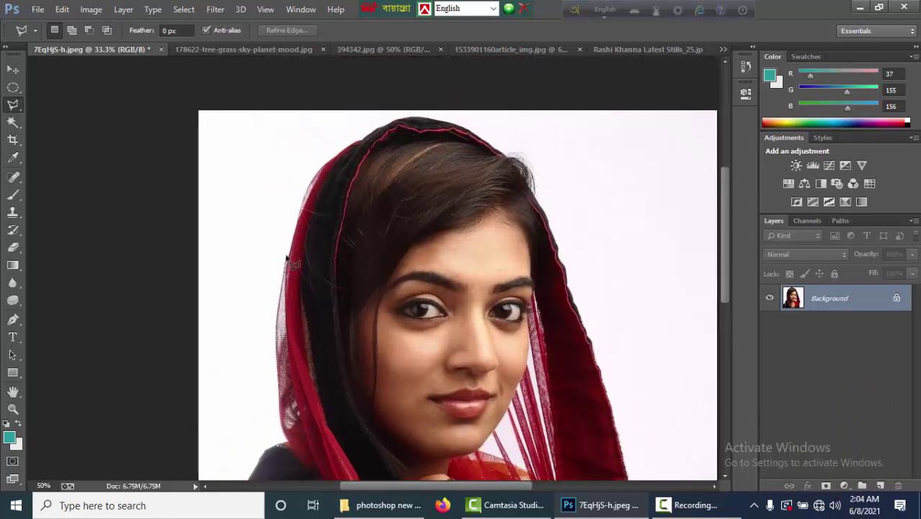
{"action": "mouse_move", "coordinate": [312, 208]}
{"action": "left_mouse_down"}
{"action": "mouse_move", "coordinate": [323, 168]}
{"action": "mouse_move", "coordinate": [373, 133]}
{"action": "mouse_move", "coordinate": [412, 120]}
{"action": "mouse_move", "coordinate": [441, 124]}
{"action": "mouse_move", "coordinate": [531, 173]}
{"action": "mouse_move", "coordinate": [590, 353]}
{"action": "mouse_move", "coordinate": [536, 228]}
{"action": "mouse_move", "coordinate": [576, 348]}
{"action": "mouse_move", "coordinate": [575, 281]}
{"action": "left_mouse_up"}
{"action": "scroll", "coordinate": [580, 354], "scroll_direction": "down", "scroll_amount": 2}
{"action": "scroll", "coordinate": [575, 281], "scroll_direction": "down", "scroll_amount": 2}
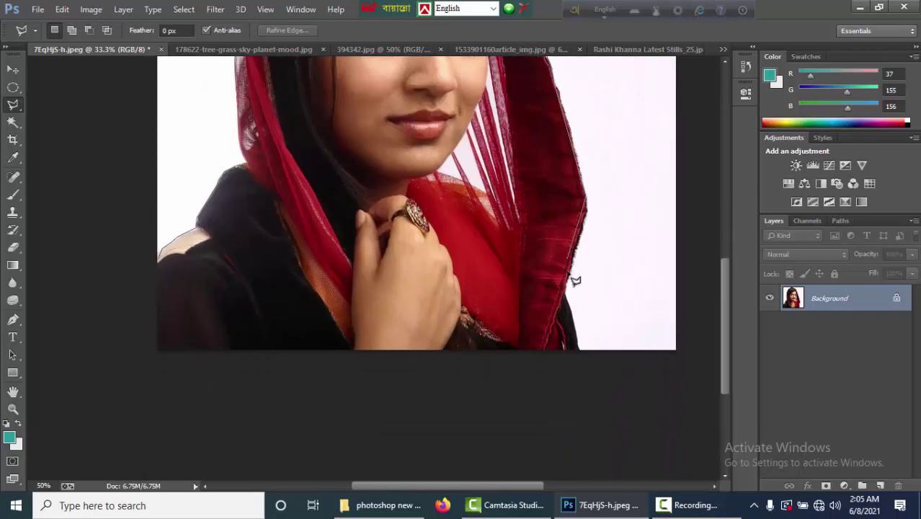
{"action": "mouse_move", "coordinate": [586, 352]}
{"action": "left_mouse_down"}
{"action": "mouse_move", "coordinate": [666, 314]}
{"action": "mouse_move", "coordinate": [274, 324]}
{"action": "mouse_move", "coordinate": [278, 241]}
{"action": "left_mouse_up"}
{"action": "left_click", "coordinate": [279, 241]}
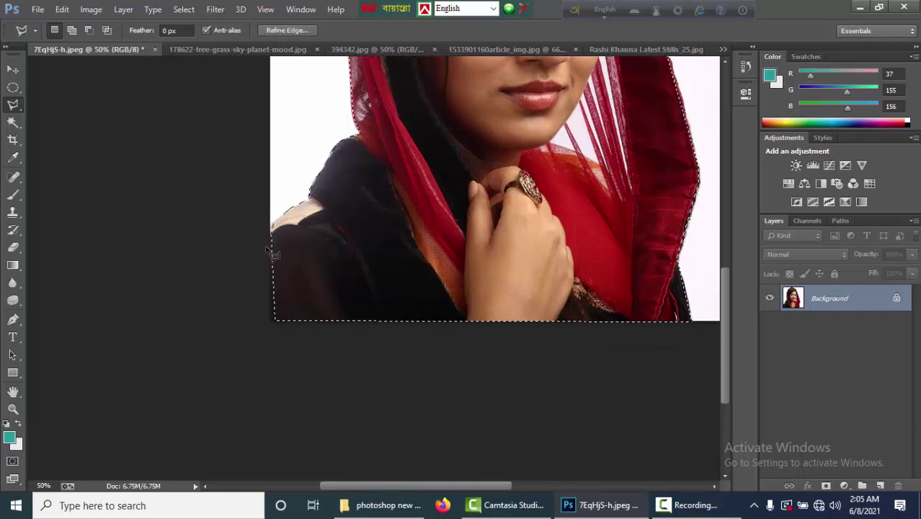
Move the lasso-selected woman into 394342.jpg as a new layer
{"action": "key", "text": "ctrl+minus"}
{"action": "key", "text": "ctrl+minus"}
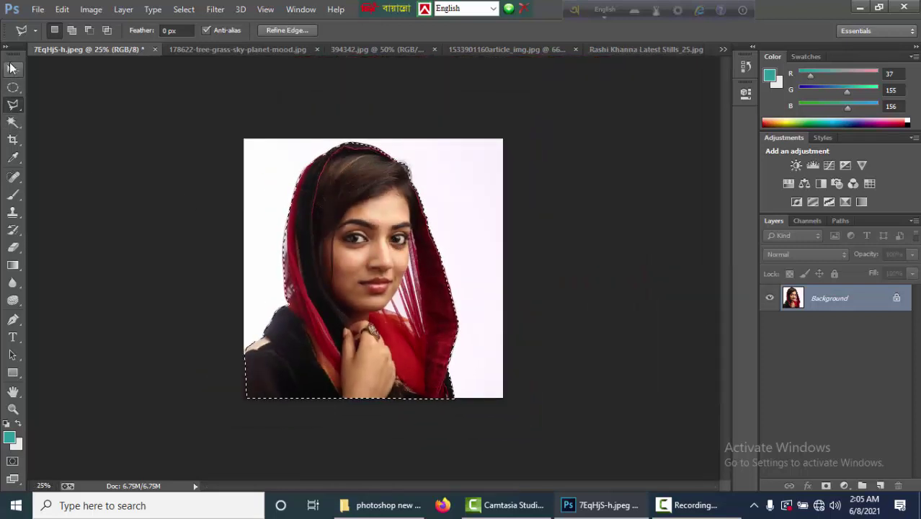
{"action": "key", "text": "v"}
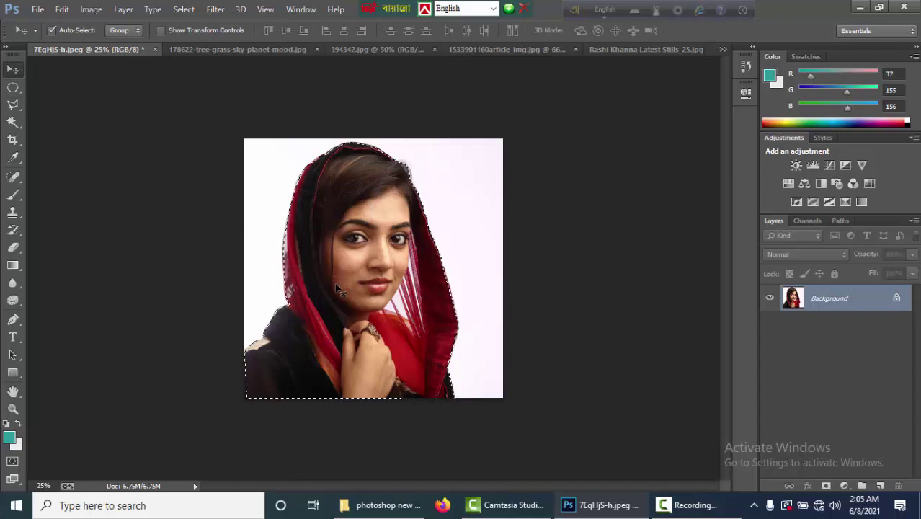
{"action": "left_click_drag", "start_coordinate": [338, 277], "coordinate": [323, 359]}
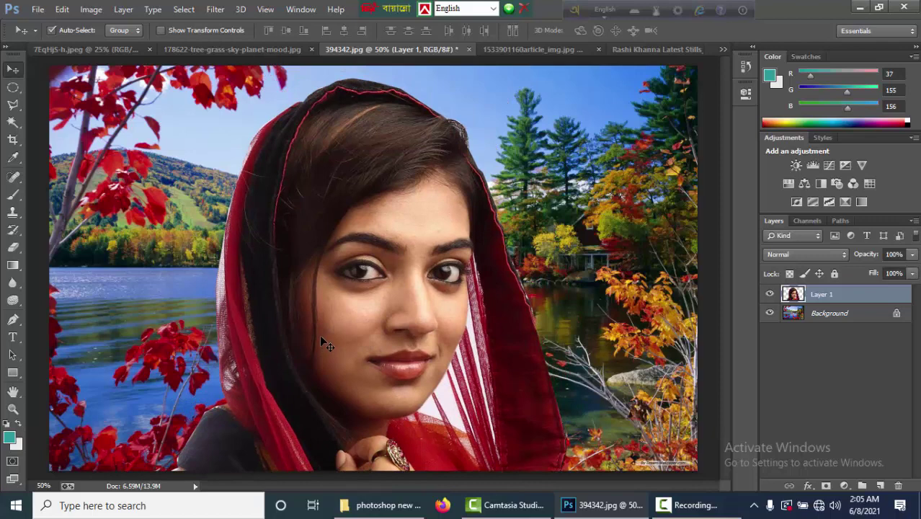
Scale the woman's layer to about 54% with Free Transform and place her left of centre at the lake photo's bottom edge
{"action": "key", "text": "ctrl+t"}
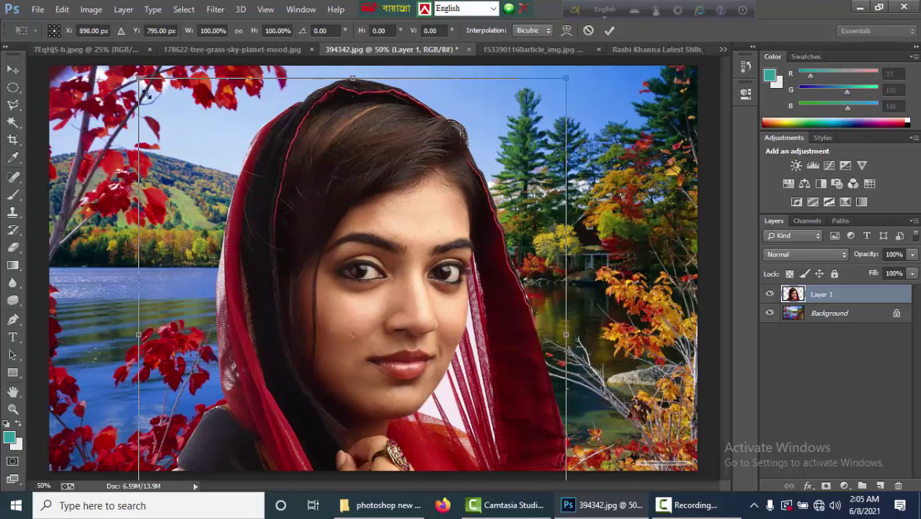
{"action": "left_click_drag", "start_coordinate": [147, 92], "coordinate": [227, 223]}
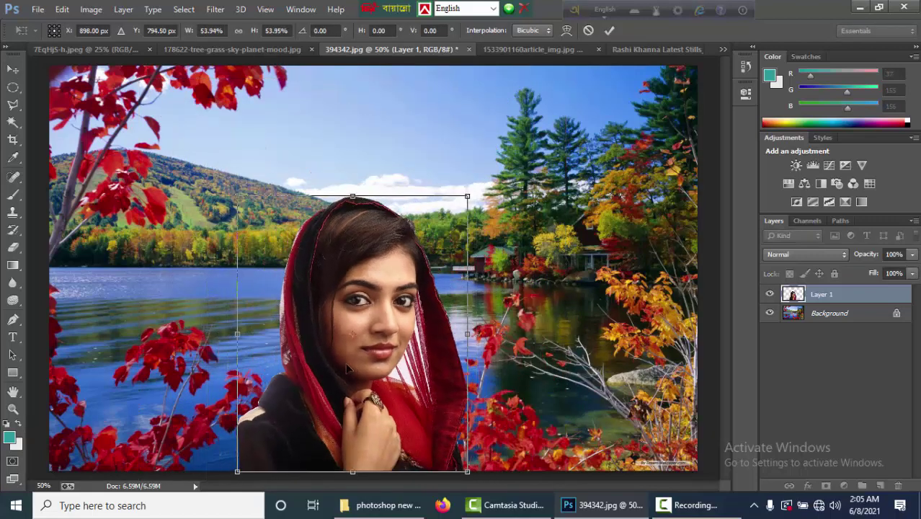
{"action": "left_click_drag", "start_coordinate": [346, 368], "coordinate": [268, 333]}
{"action": "key", "text": "Return"}
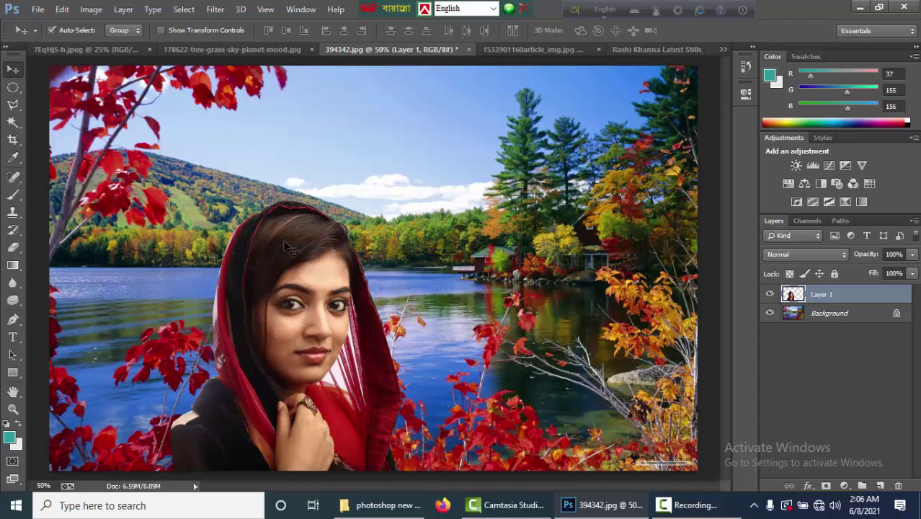
Return to 7EqHjS-h.jpeg, clear the selection and trace a closed outline around the woman with the Magnetic Lasso
{"action": "key", "text": "ctrl+shift+Tab"}
{"action": "key", "text": "ctrl+shift+Tab"}
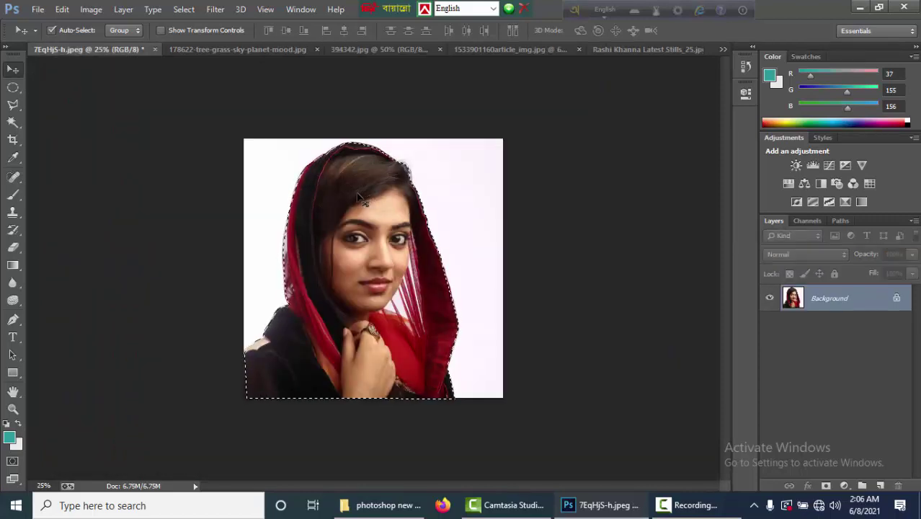
{"action": "key", "text": "ctrl+d"}
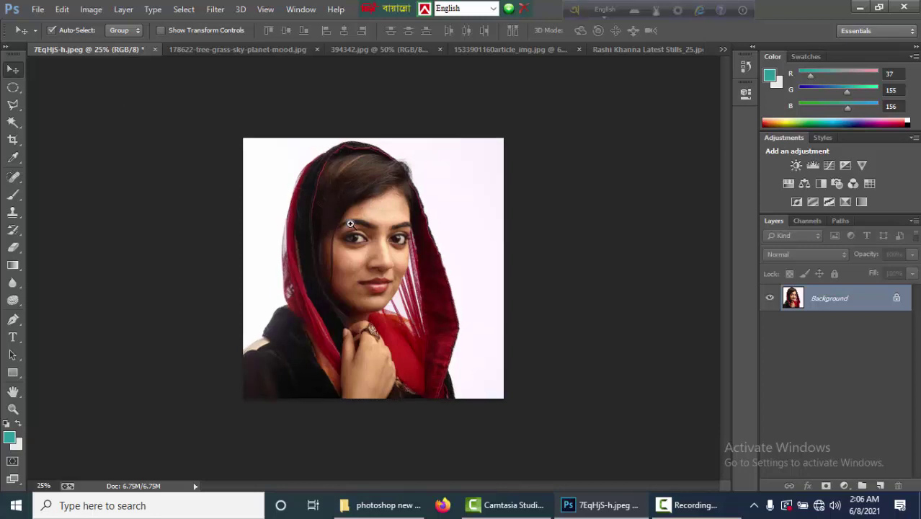
{"action": "left_click", "coordinate": [348, 225], "text": "ctrl"}
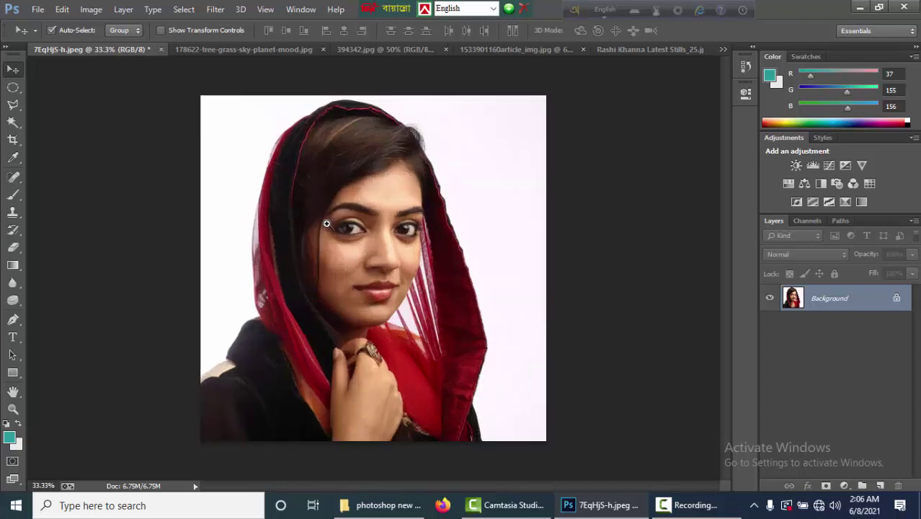
{"action": "left_click", "coordinate": [13, 106]}
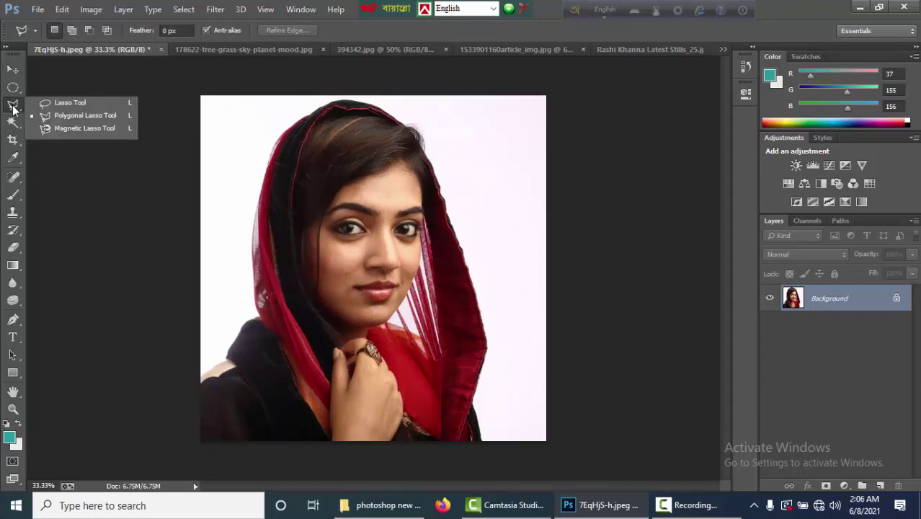
{"action": "left_click", "coordinate": [83, 129]}
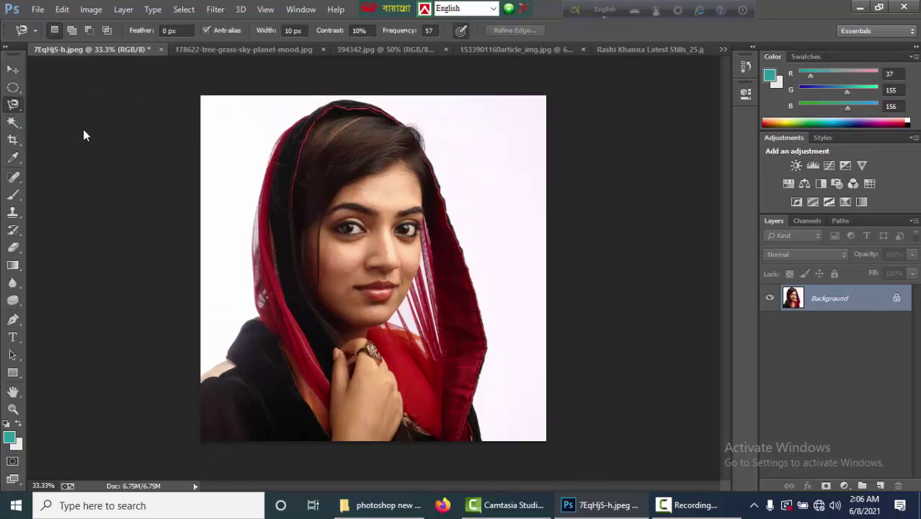
{"action": "left_click", "coordinate": [200, 381]}
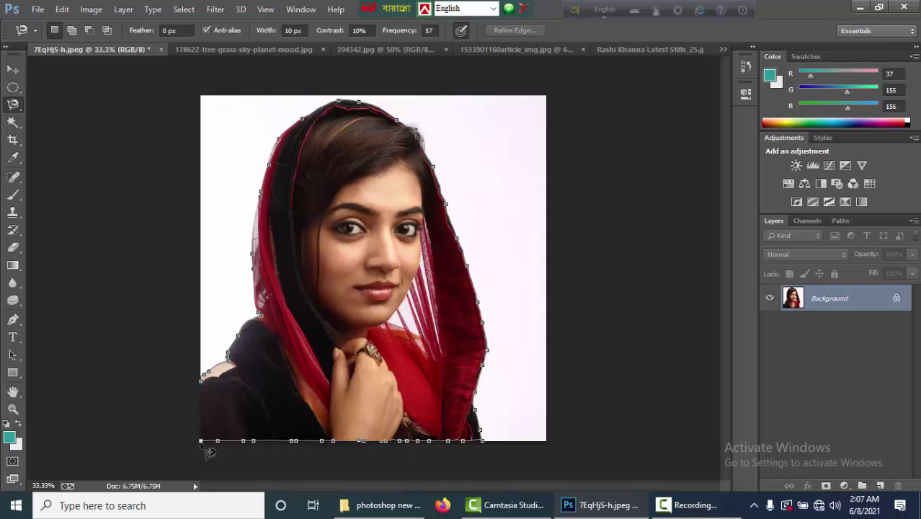
{"action": "left_click", "coordinate": [209, 392]}
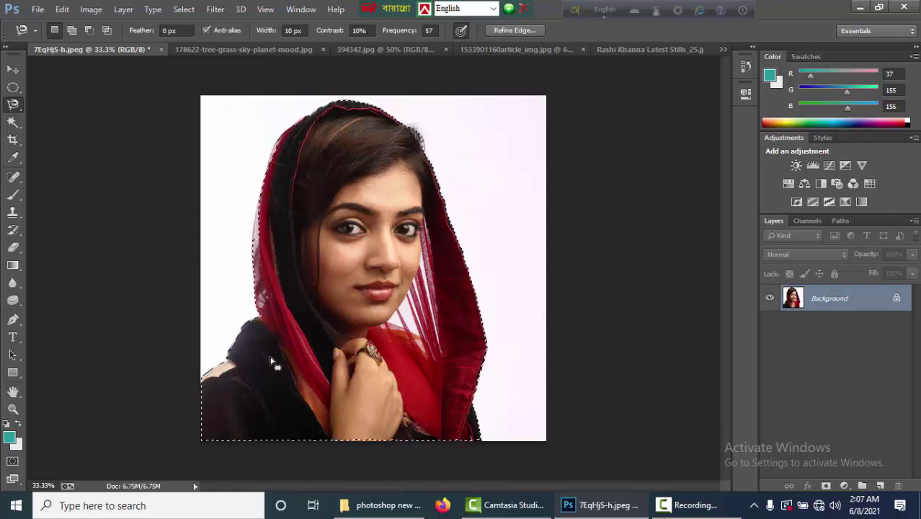
Move the selected woman into 178622-tree-grass-sky-planet-mood.jpg as a new layer over the moon and sky
{"action": "left_click", "coordinate": [12, 68]}
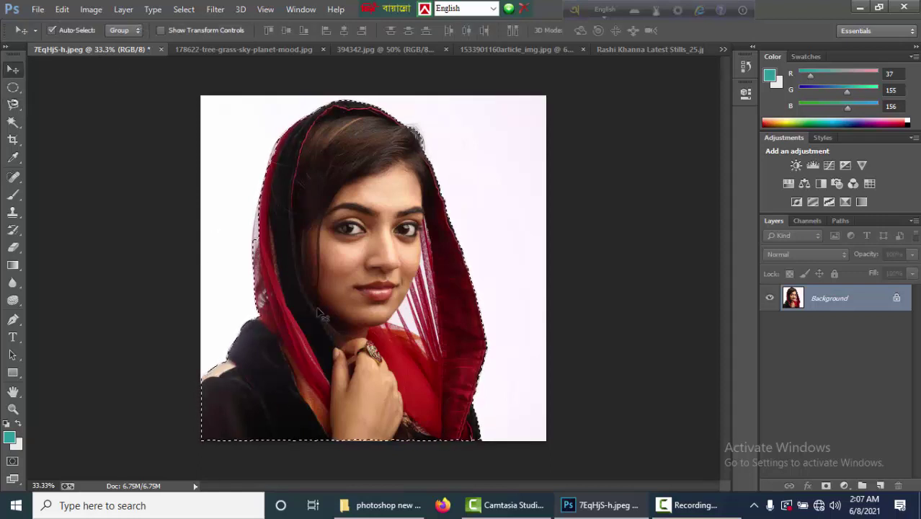
{"action": "left_click_drag", "start_coordinate": [341, 280], "coordinate": [288, 292]}
{"action": "left_click_drag", "start_coordinate": [236, 381], "coordinate": [261, 275]}
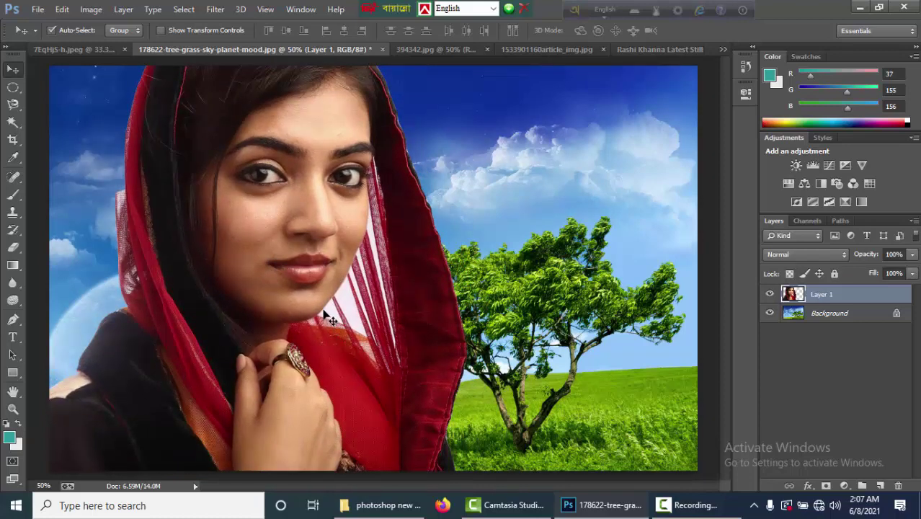
Scale the woman's layer to about 66% with Free Transform and place her in the landscape's lower-left corner
{"action": "key", "text": "ctrl+t"}
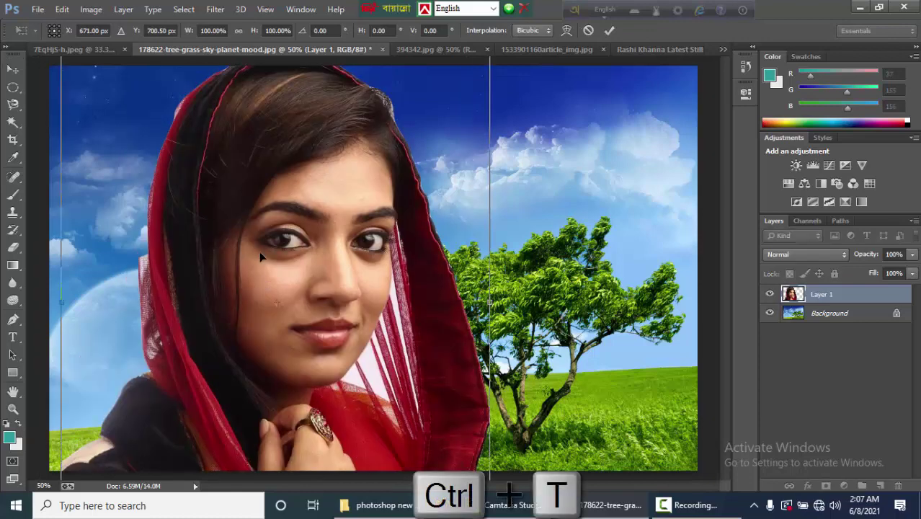
{"action": "left_click_drag", "start_coordinate": [148, 155], "coordinate": [146, 229]}
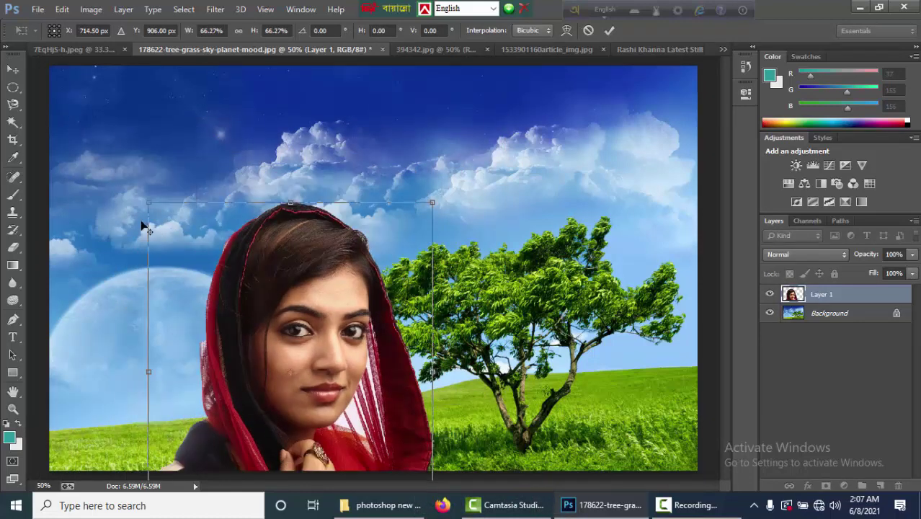
{"action": "left_click_drag", "start_coordinate": [247, 310], "coordinate": [148, 240]}
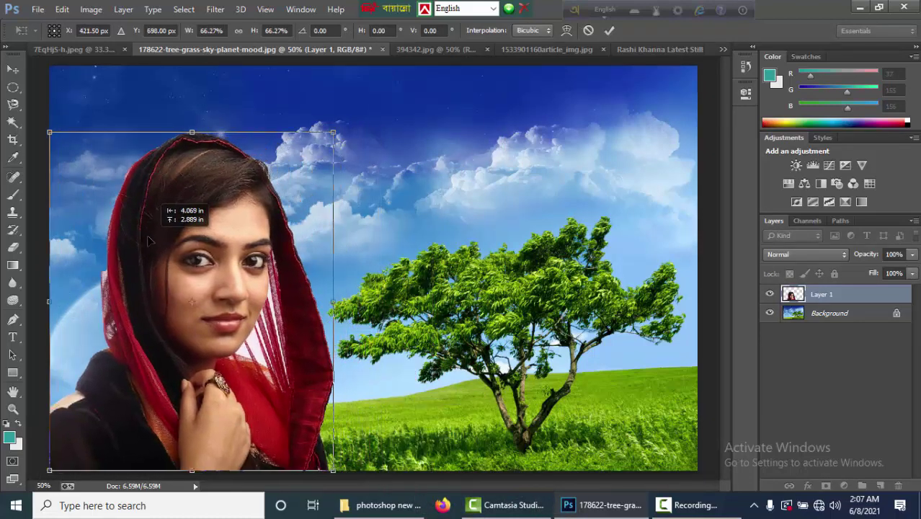
{"action": "key", "text": "Return"}
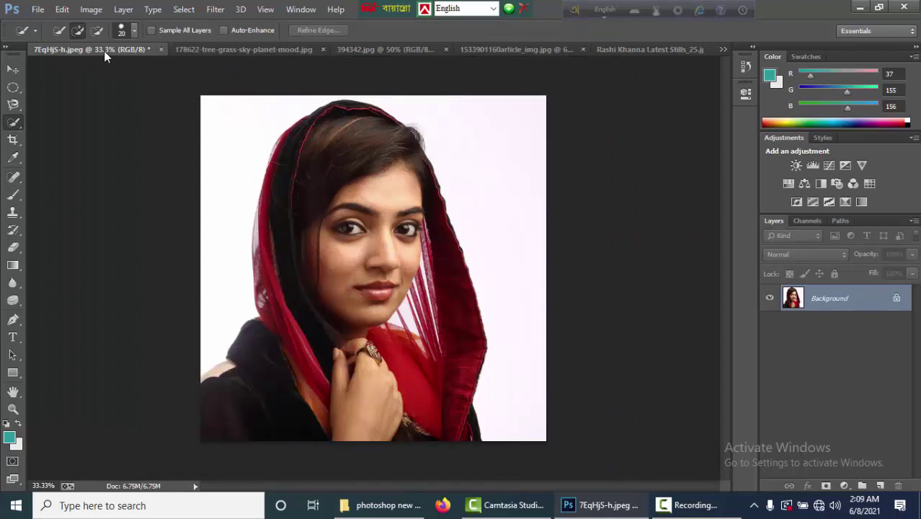
{"action": "left_click", "coordinate": [495, 50]}
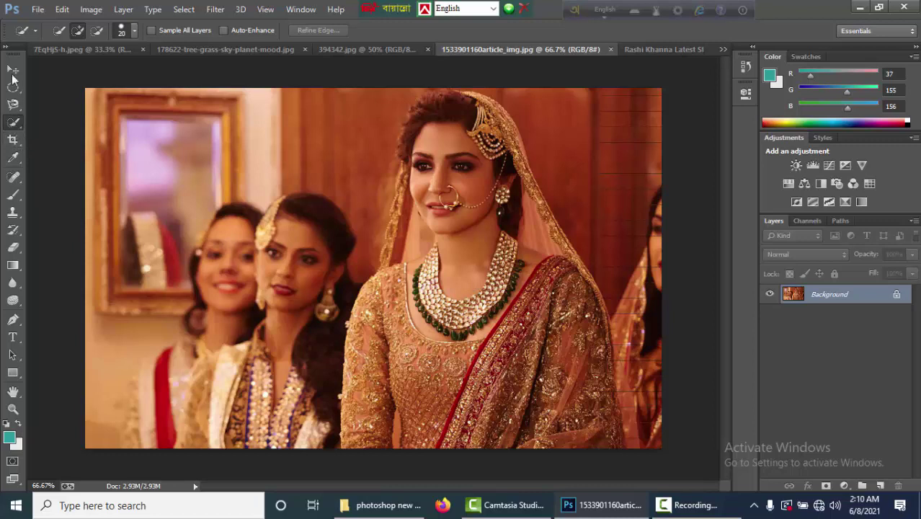
{"action": "right_click", "coordinate": [13, 121]}
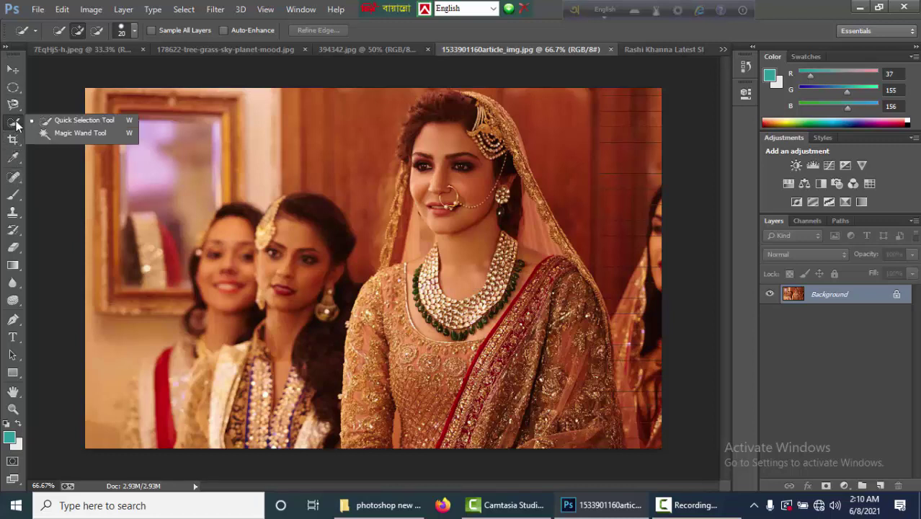
{"action": "left_click", "coordinate": [63, 122]}
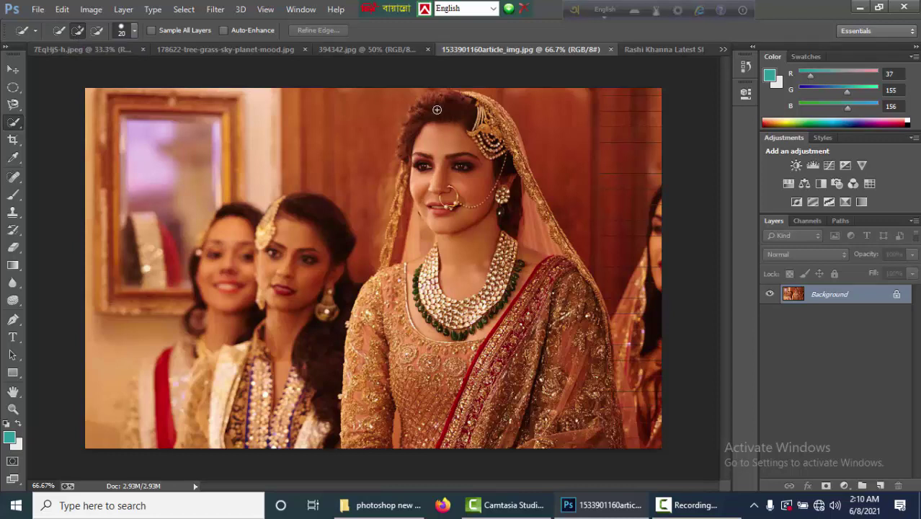
{"action": "mouse_move", "coordinate": [437, 110]}
{"action": "left_mouse_down"}
{"action": "mouse_move", "coordinate": [481, 203]}
{"action": "mouse_move", "coordinate": [559, 441]}
{"action": "mouse_move", "coordinate": [598, 393]}
{"action": "mouse_move", "coordinate": [461, 317]}
{"action": "mouse_move", "coordinate": [366, 395]}
{"action": "mouse_move", "coordinate": [353, 436]}
{"action": "mouse_move", "coordinate": [606, 411]}
{"action": "mouse_move", "coordinate": [631, 438]}
{"action": "mouse_move", "coordinate": [428, 279]}
{"action": "left_mouse_up"}
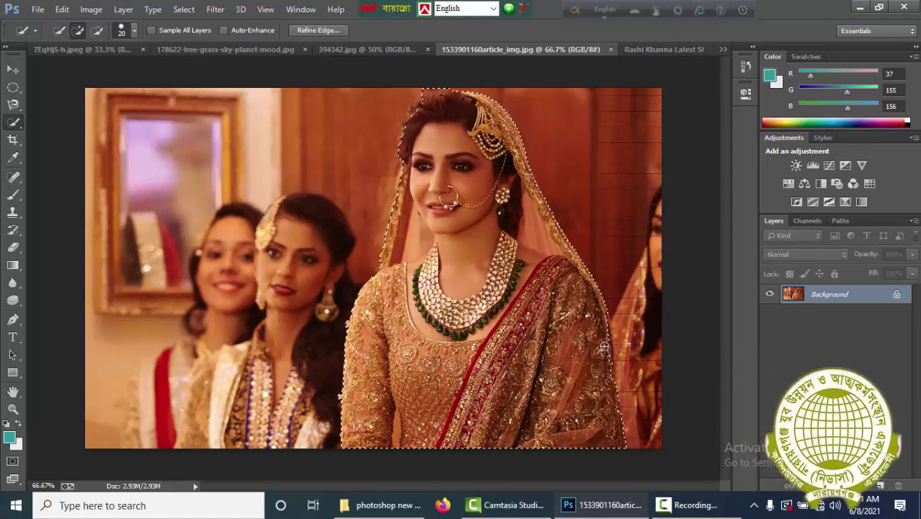
{"action": "left_click", "coordinate": [613, 403]}
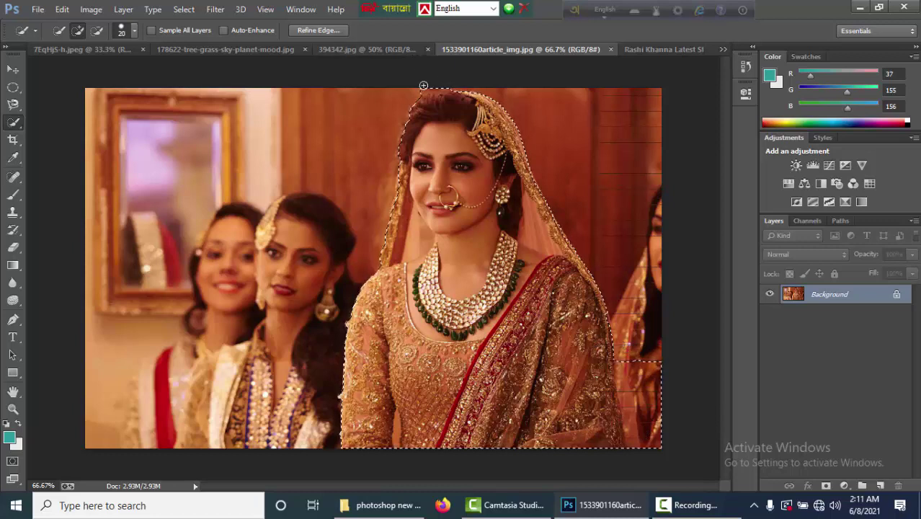
Subtract the background beside the bride's sleeve and above her hair from the selection with the Quick Selection Tool
{"action": "left_click", "coordinate": [98, 31]}
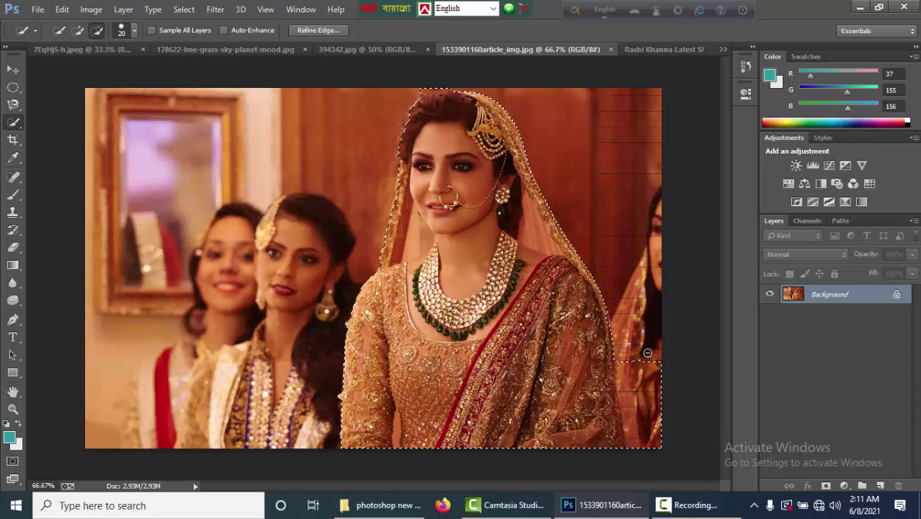
{"action": "mouse_move", "coordinate": [639, 353]}
{"action": "left_mouse_down"}
{"action": "mouse_move", "coordinate": [650, 429]}
{"action": "mouse_move", "coordinate": [629, 358]}
{"action": "mouse_move", "coordinate": [639, 451]}
{"action": "left_mouse_up"}
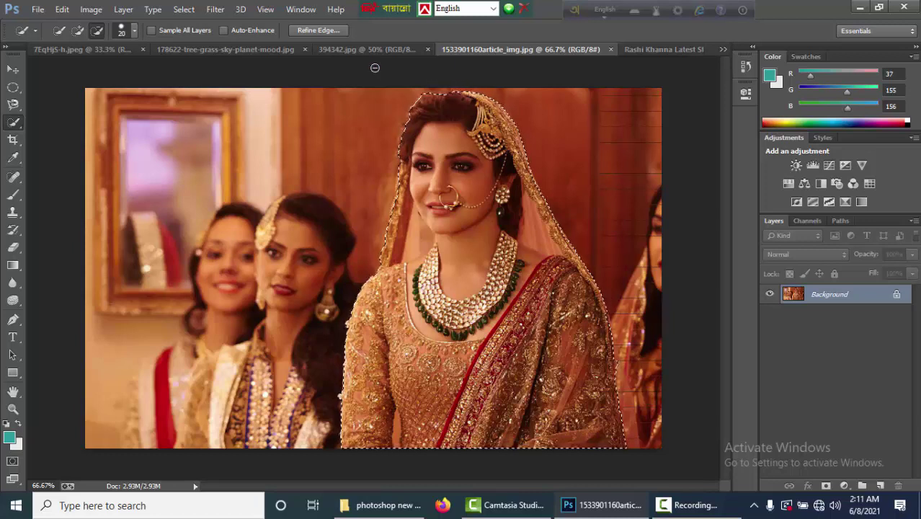
Place the selected bride at the left of 178622-tree-grass-sky-planet-mood.jpg as a new layer, enlarged to about 147% with Free Transform
{"action": "left_click", "coordinate": [12, 69]}
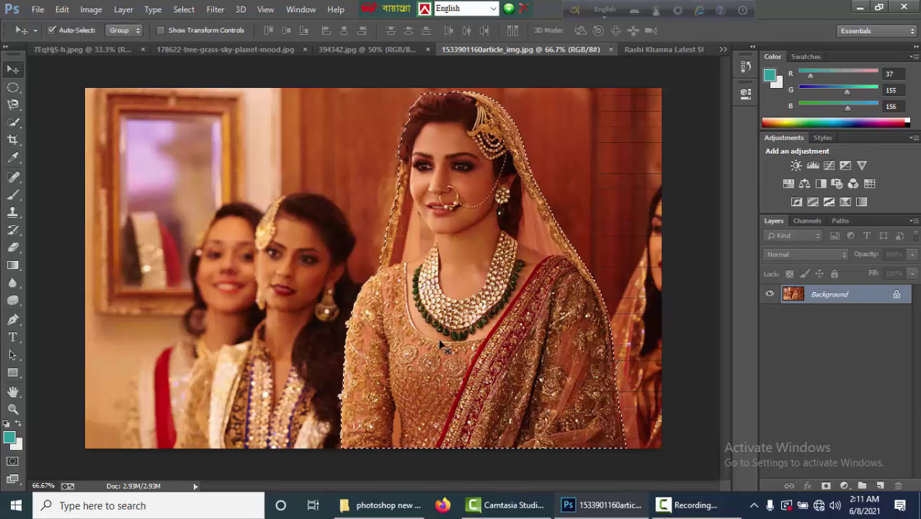
{"action": "left_click_drag", "start_coordinate": [438, 338], "coordinate": [180, 389]}
{"action": "key", "text": "ctrl+t"}
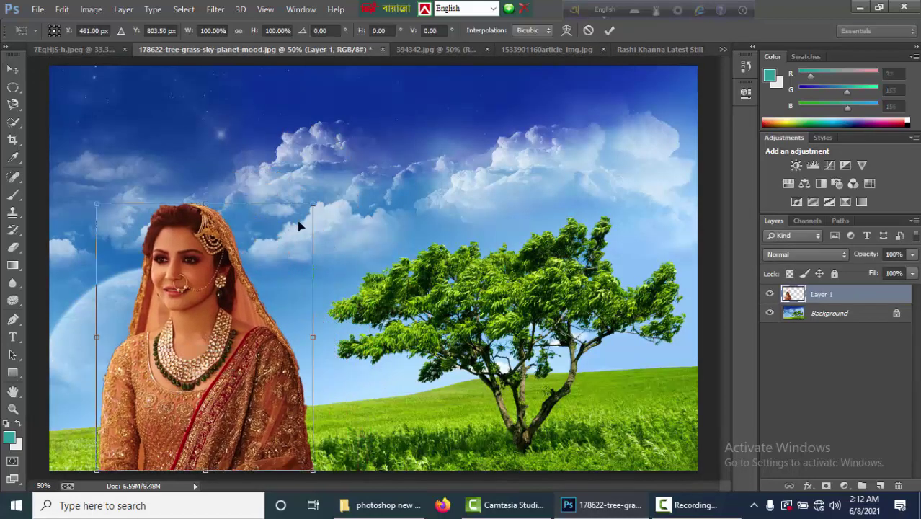
{"action": "left_click_drag", "start_coordinate": [334, 156], "coordinate": [352, 129]}
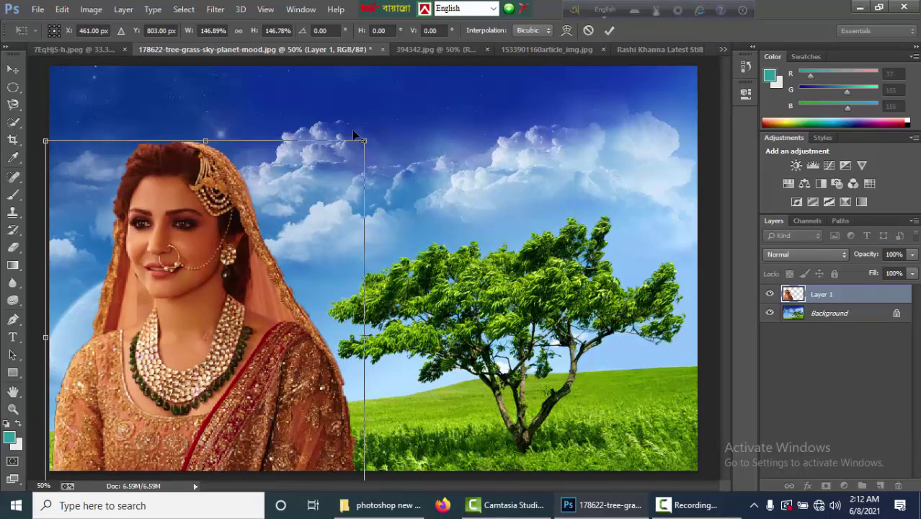
{"action": "key", "text": "Return"}
{"action": "left_click_drag", "start_coordinate": [221, 297], "coordinate": [204, 280]}
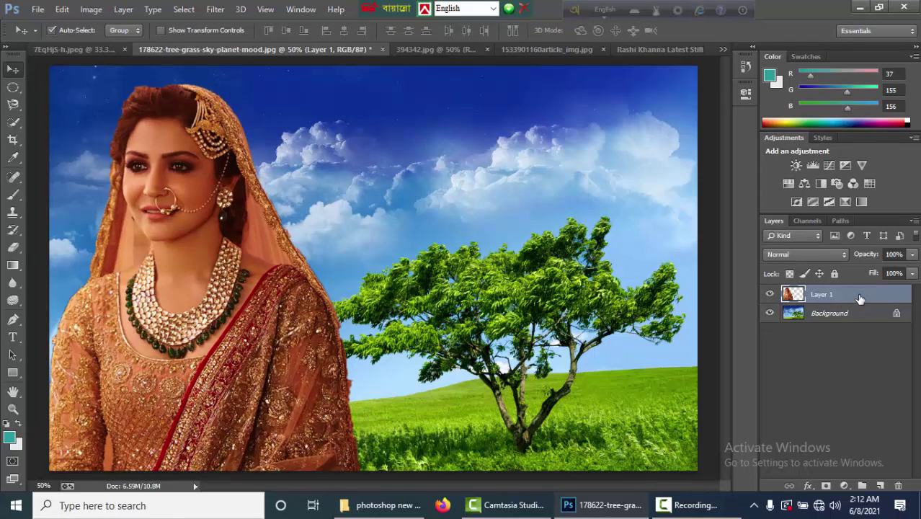
{"action": "left_click_drag", "start_coordinate": [857, 301], "coordinate": [899, 487]}
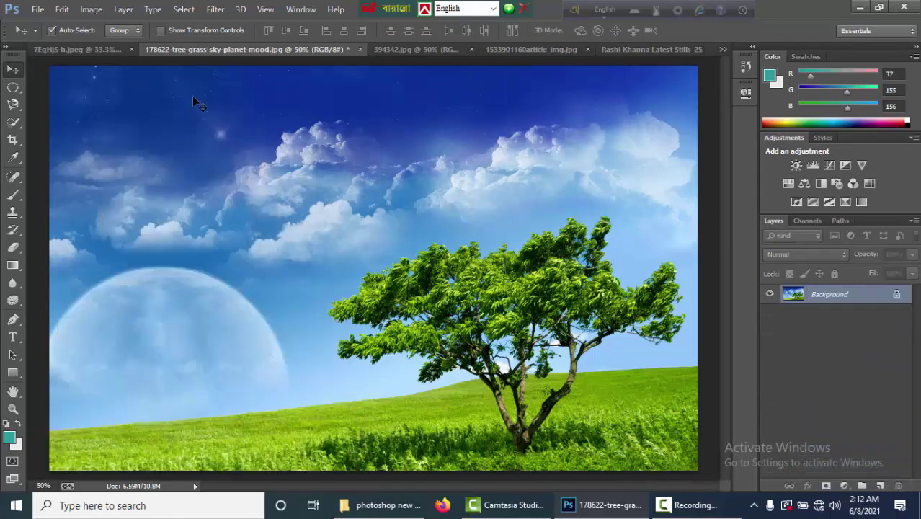
{"action": "left_click", "coordinate": [531, 49]}
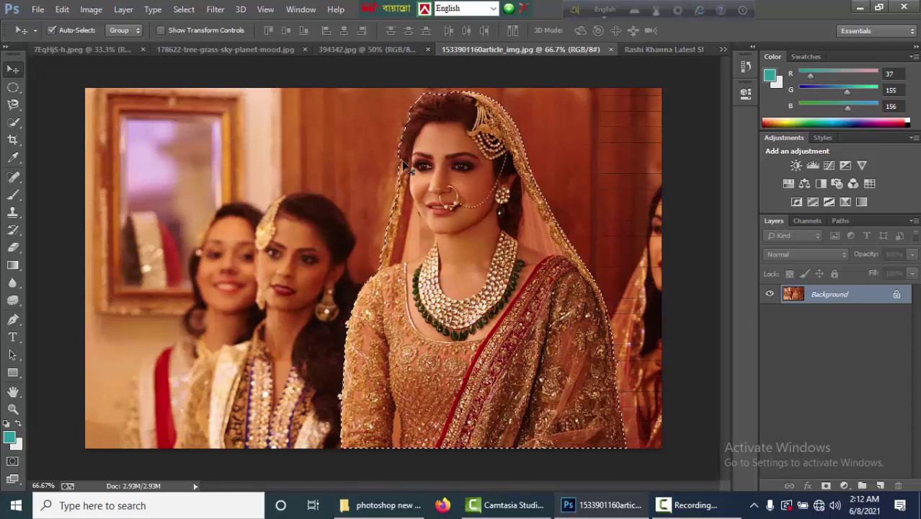
Switch from the Quick Selection Tool to the Magic Wand Tool on the bride's photo
{"action": "key", "text": "w"}
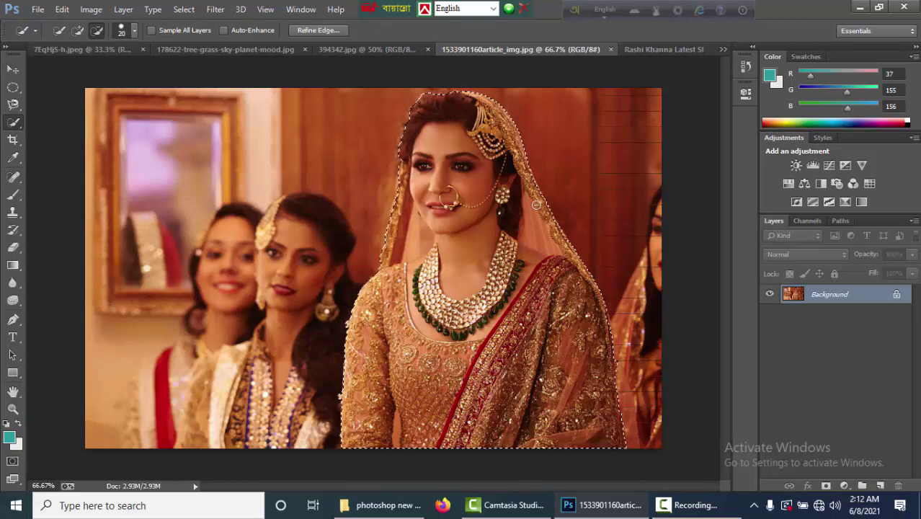
{"action": "right_click", "coordinate": [14, 123]}
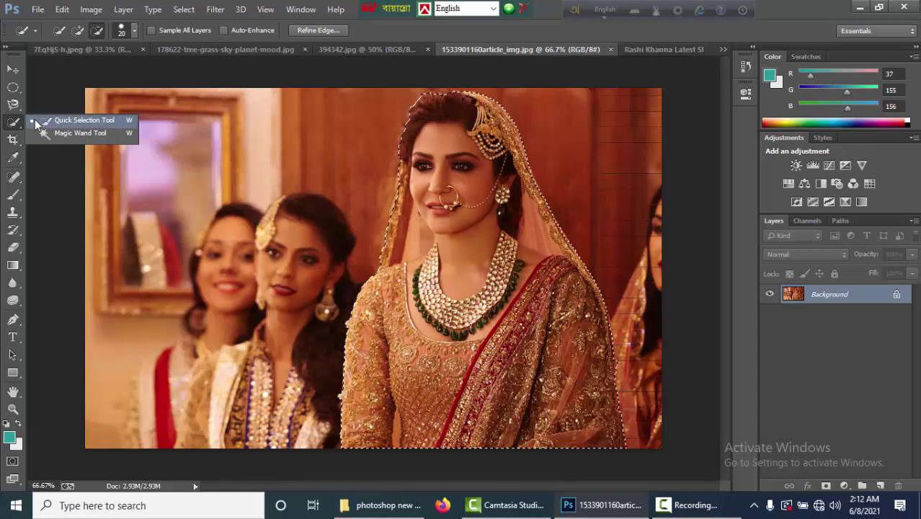
{"action": "left_click", "coordinate": [79, 134]}
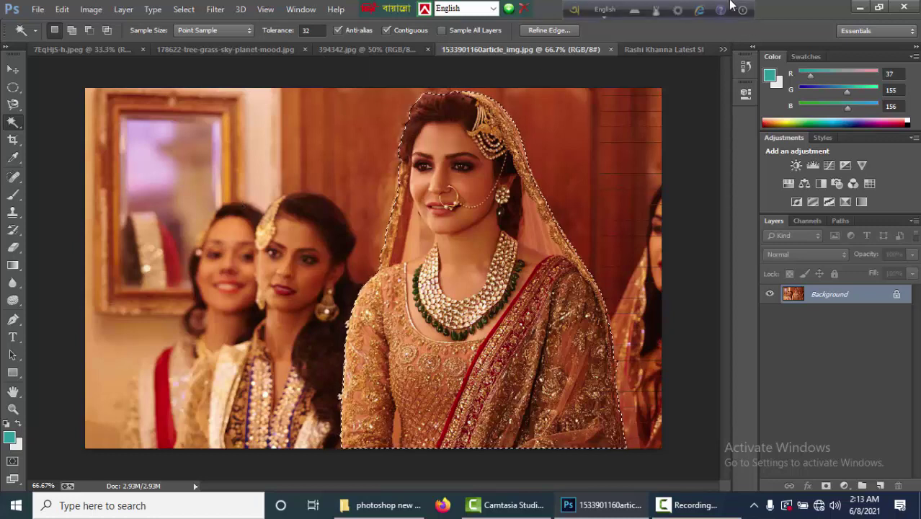
Go to Rashi Khanna Latest Stills_25.jpg and activate the Pen tool in Path mode
{"action": "left_click", "coordinate": [643, 50]}
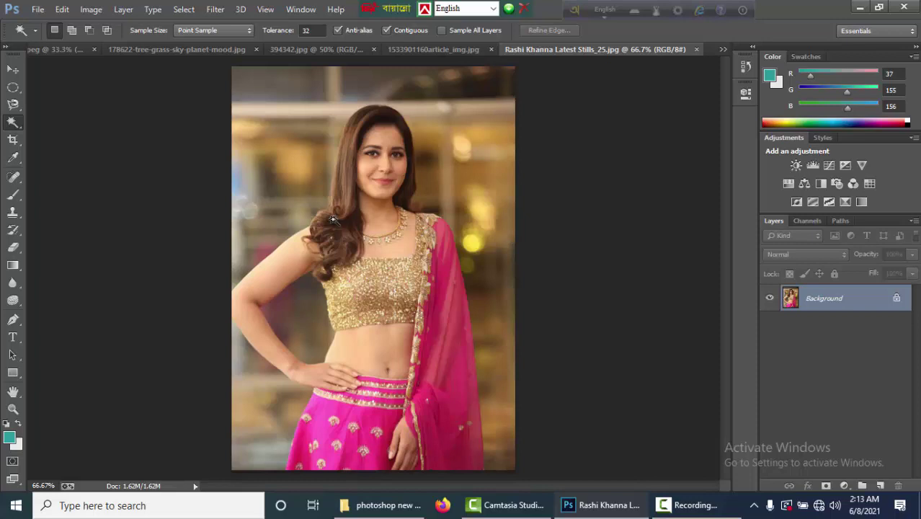
{"action": "left_click", "coordinate": [13, 320]}
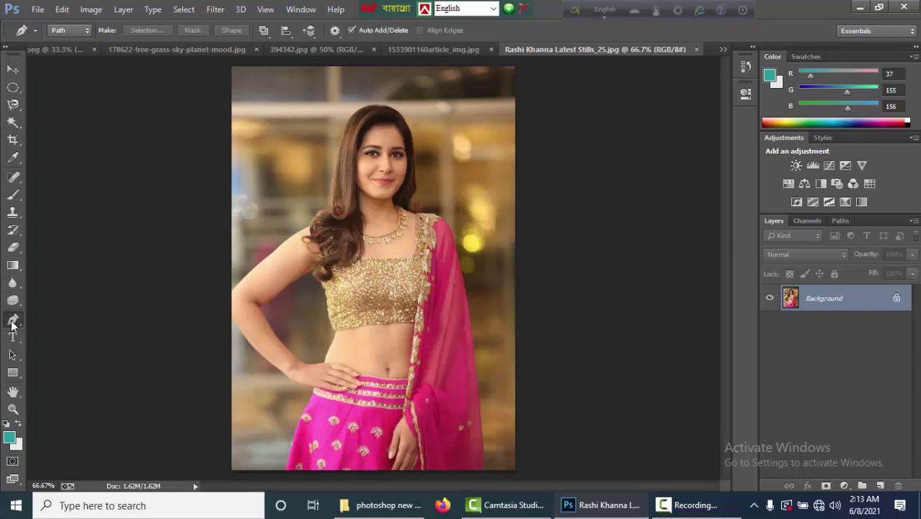
{"action": "left_click", "coordinate": [88, 31]}
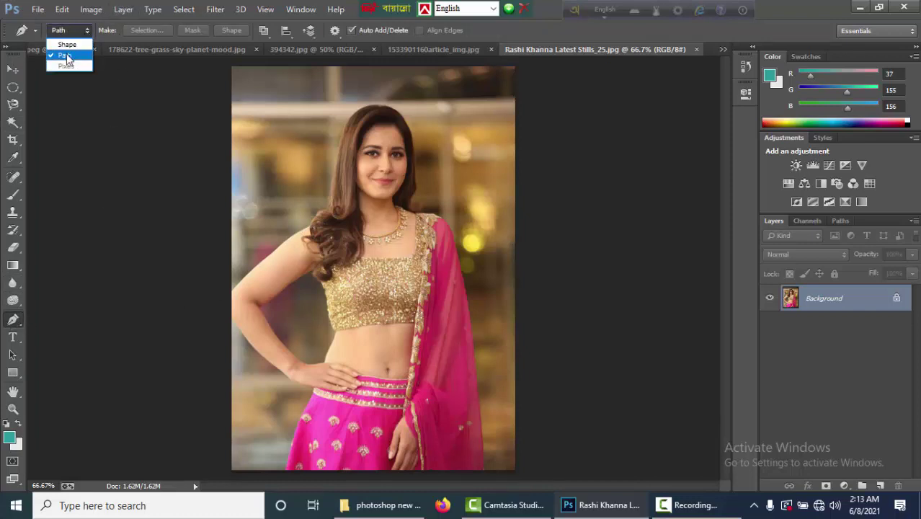
{"action": "left_click", "coordinate": [66, 56]}
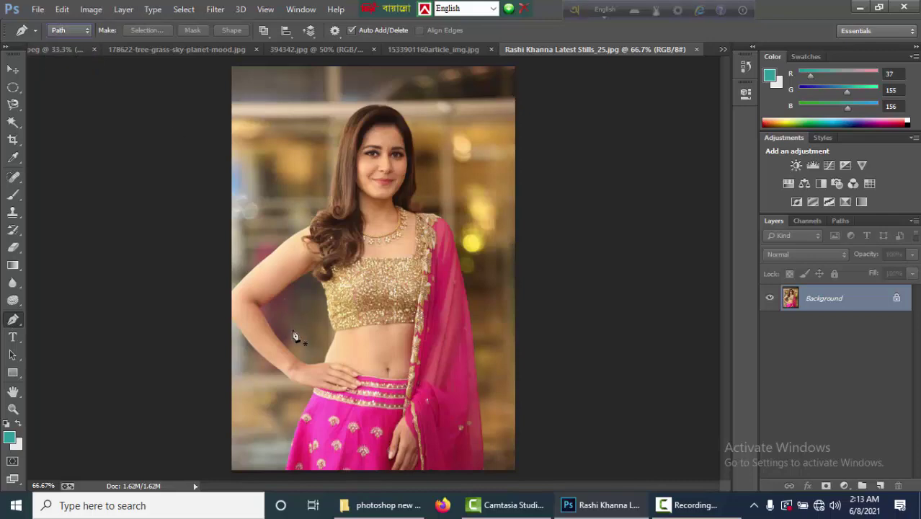
Start a Pen path at the skirt's lower-left corner and trace the skirt's outer edge up to the waistband below her hand
{"action": "scroll", "coordinate": [309, 444], "scroll_direction": "up", "scroll_amount": 2}
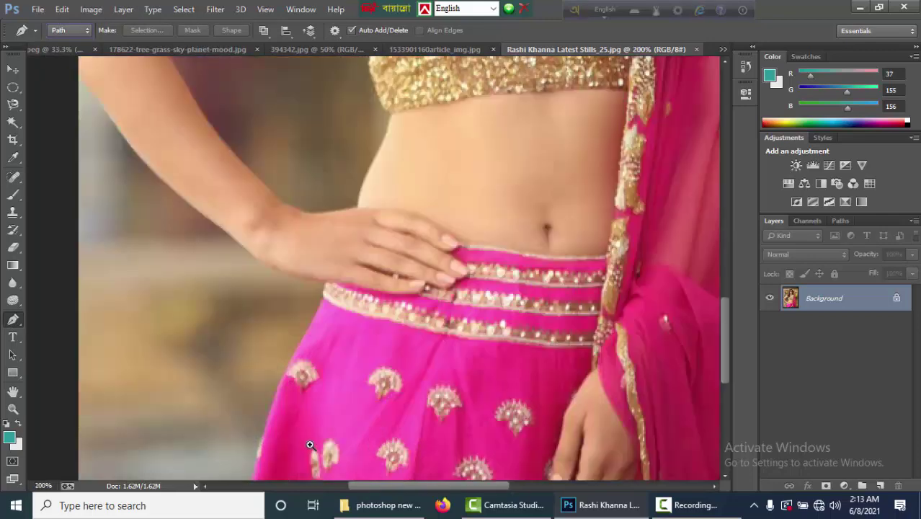
{"action": "left_click_drag", "start_coordinate": [335, 343], "coordinate": [363, 228]}
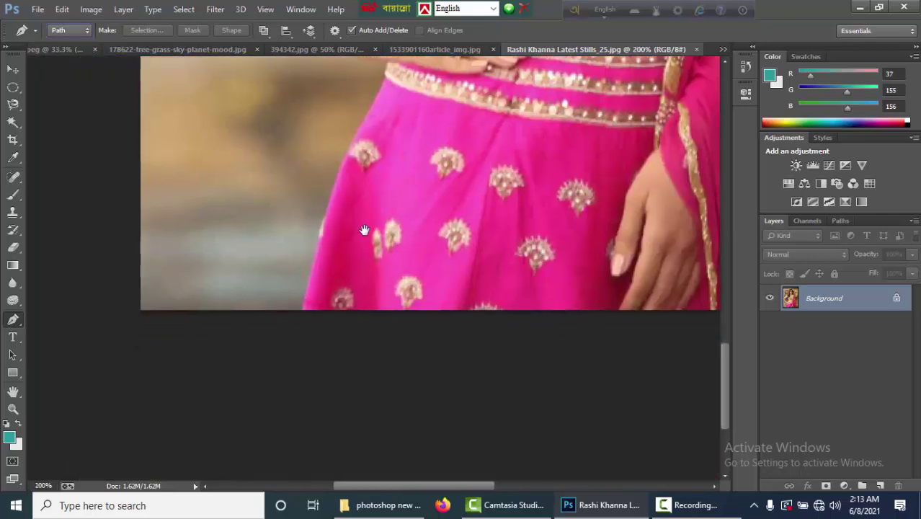
{"action": "left_click", "coordinate": [303, 311]}
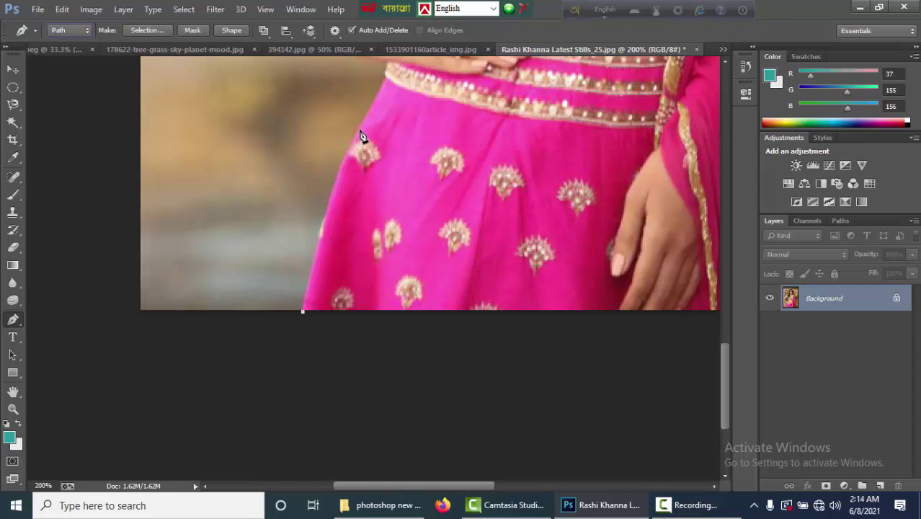
{"action": "left_click_drag", "start_coordinate": [359, 133], "coordinate": [386, 97]}
{"action": "left_click", "coordinate": [363, 141], "text": "alt"}
{"action": "left_click_drag", "start_coordinate": [455, 123], "coordinate": [412, 318]}
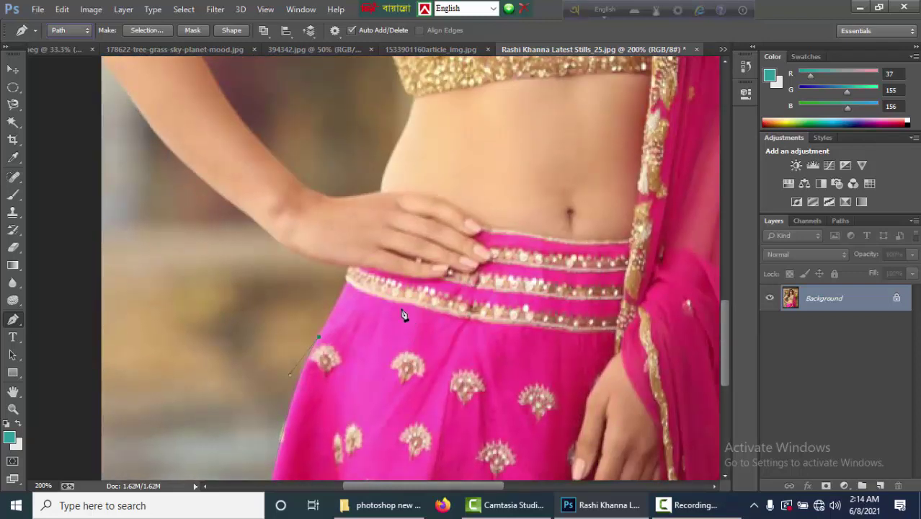
{"action": "left_click_drag", "start_coordinate": [346, 273], "coordinate": [348, 246]}
{"action": "left_click", "coordinate": [348, 275]}
Continue the Pen path under the hand and along the forearm to the elbow at the photo's left edge
{"action": "left_click_drag", "start_coordinate": [366, 242], "coordinate": [540, 336]}
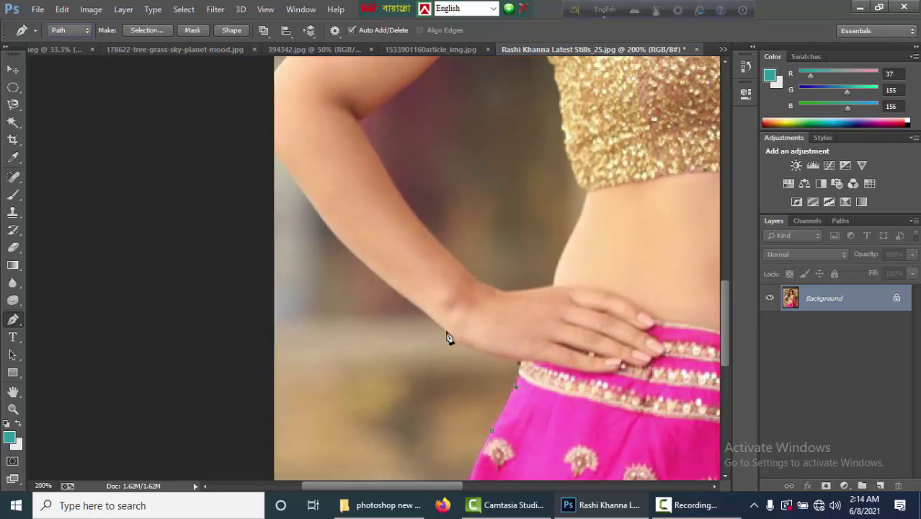
{"action": "left_click_drag", "start_coordinate": [444, 331], "coordinate": [429, 315]}
{"action": "left_click_drag", "start_coordinate": [389, 251], "coordinate": [494, 315]}
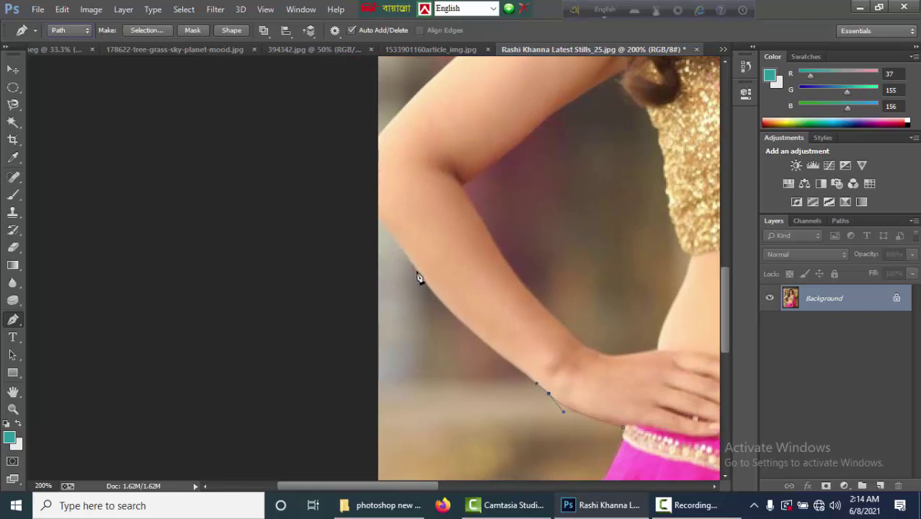
{"action": "left_click_drag", "start_coordinate": [416, 271], "coordinate": [399, 244]}
{"action": "left_click_drag", "start_coordinate": [403, 247], "coordinate": [402, 322]}
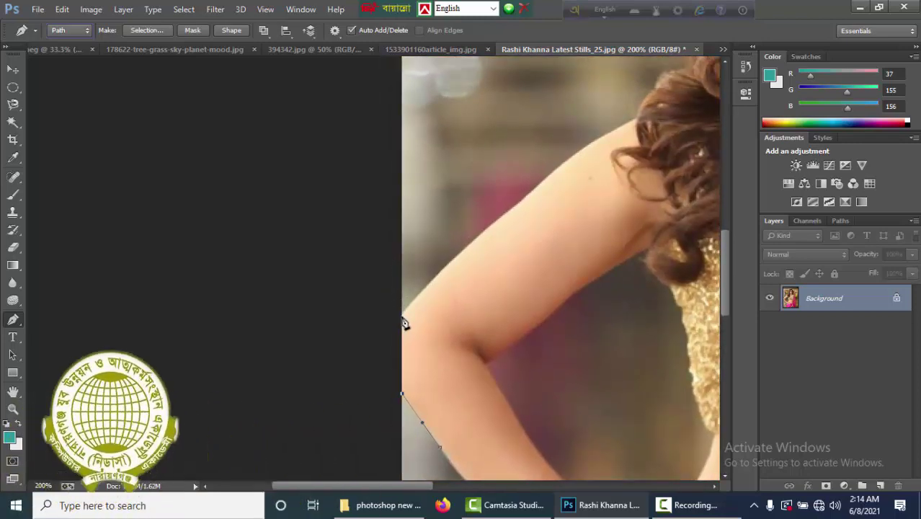
{"action": "left_click", "coordinate": [401, 316]}
Continue the Pen path up the upper arm to the shoulder and over the curled hair resting on it
{"action": "left_click_drag", "start_coordinate": [570, 158], "coordinate": [673, 79]}
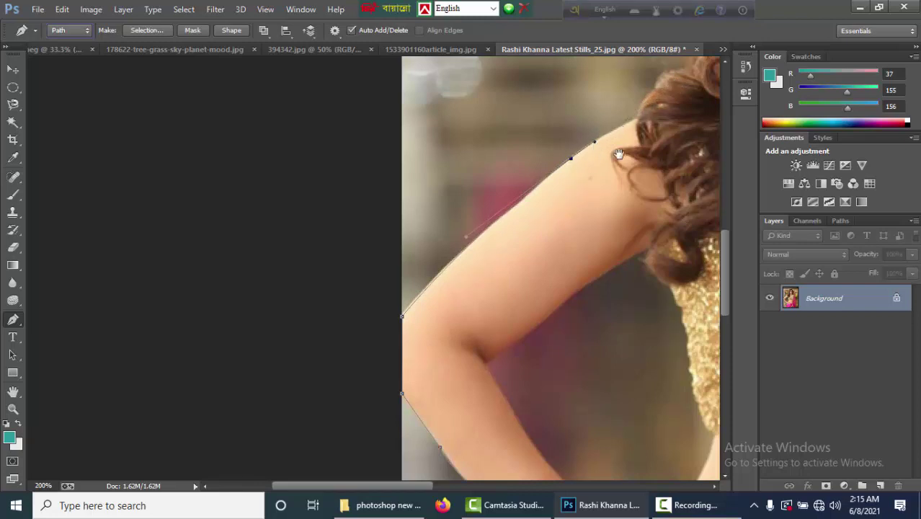
{"action": "left_click_drag", "start_coordinate": [569, 155], "coordinate": [417, 327]}
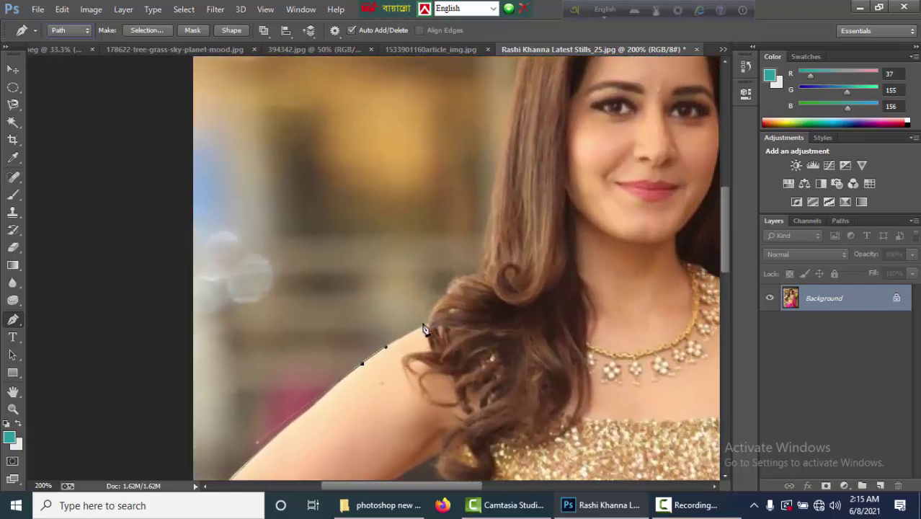
{"action": "left_click", "coordinate": [428, 327]}
{"action": "left_click", "coordinate": [453, 286]}
{"action": "left_click", "coordinate": [486, 272]}
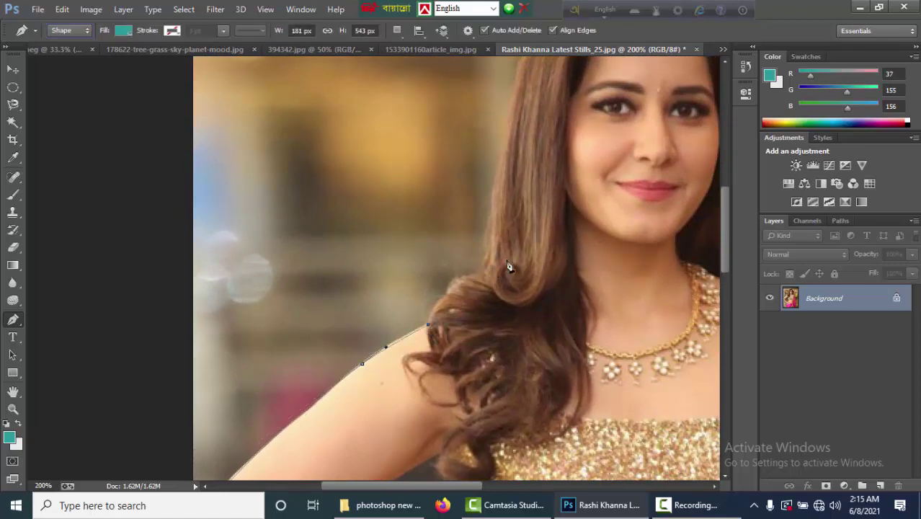
{"action": "left_click_drag", "start_coordinate": [519, 253], "coordinate": [537, 265]}
{"action": "left_click", "coordinate": [486, 272], "text": "alt"}
Extend the Pen path up the long hair, over the crown and down to the opposite side of the head
{"action": "scroll", "coordinate": [514, 289], "scroll_direction": "up", "scroll_amount": 5}
{"action": "scroll", "coordinate": [513, 289], "scroll_direction": "right", "scroll_amount": 5}
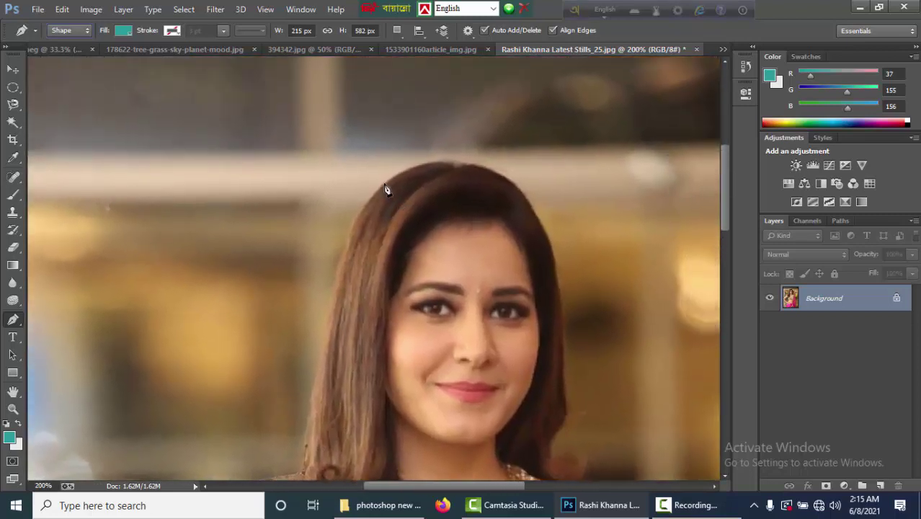
{"action": "left_click_drag", "start_coordinate": [384, 184], "coordinate": [414, 156]}
{"action": "left_click_drag", "start_coordinate": [420, 141], "coordinate": [402, 151]}
{"action": "left_click_drag", "start_coordinate": [533, 209], "coordinate": [582, 275]}
{"action": "left_click_drag", "start_coordinate": [559, 278], "coordinate": [485, 156]}
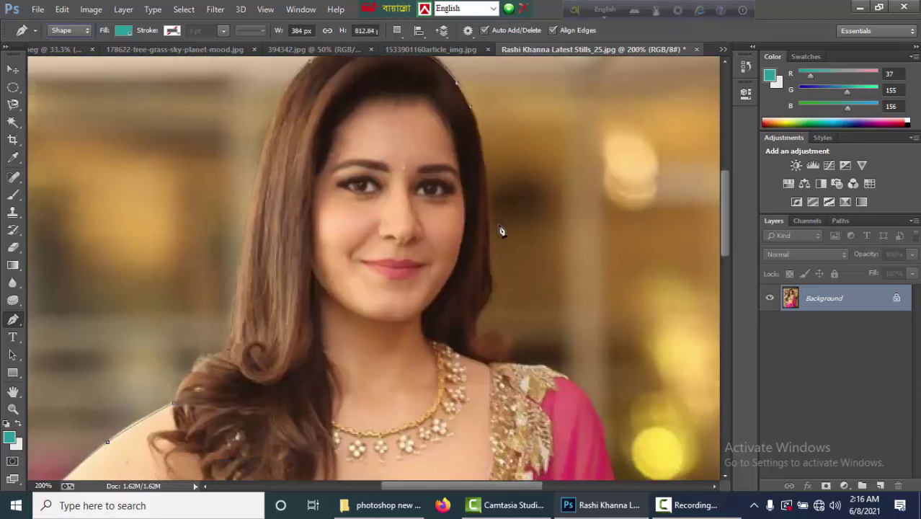
Trace the hair beside the cheek down and around the curled tip above the shawl-covered shoulder
{"action": "mouse_move", "coordinate": [491, 245]}
{"action": "left_mouse_down"}
{"action": "mouse_move", "coordinate": [488, 334]}
{"action": "mouse_move", "coordinate": [491, 252]}
{"action": "left_mouse_up"}
{"action": "left_click_drag", "start_coordinate": [495, 286], "coordinate": [502, 306]}
{"action": "left_click_drag", "start_coordinate": [495, 291], "coordinate": [470, 323]}
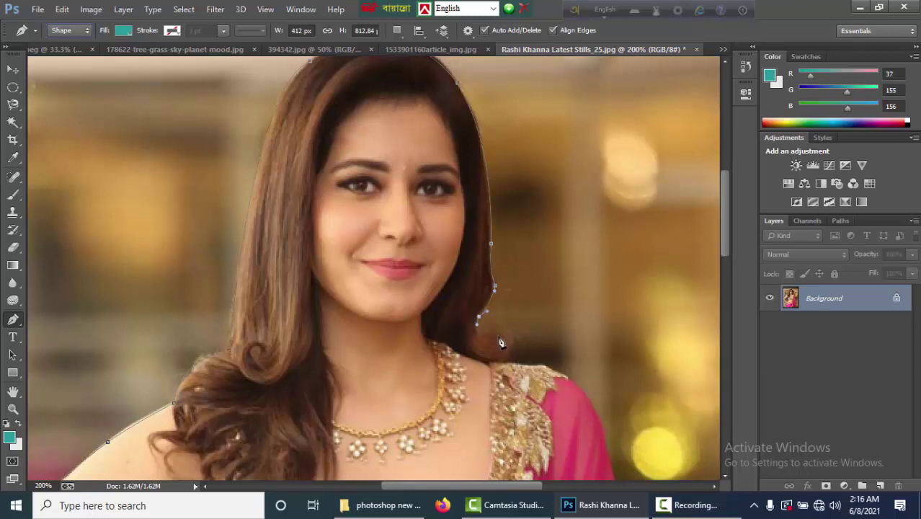
{"action": "left_click_drag", "start_coordinate": [475, 338], "coordinate": [510, 339]}
{"action": "left_click", "coordinate": [504, 362]}
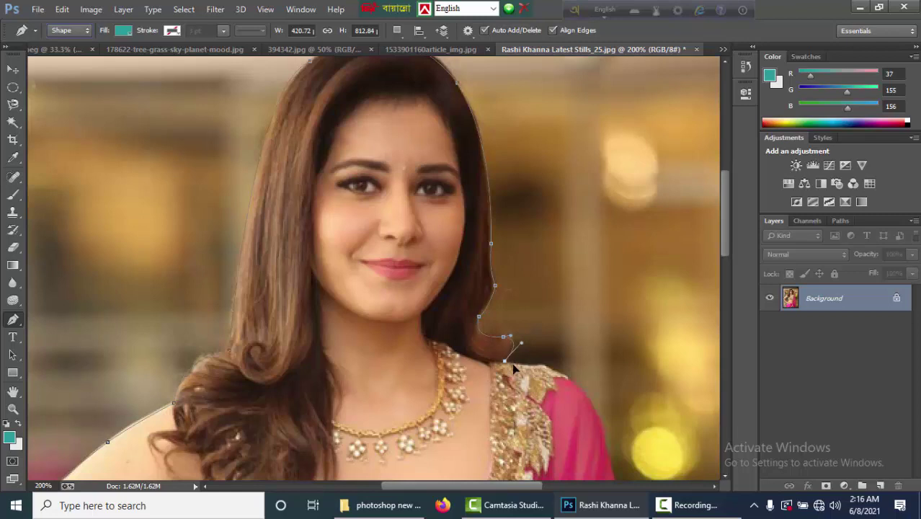
Trace the Pen path across the embroidered shoulder and around the upper outer edge of the pink shawl
{"action": "left_click_drag", "start_coordinate": [540, 374], "coordinate": [398, 140]}
{"action": "left_click_drag", "start_coordinate": [467, 220], "coordinate": [486, 311]}
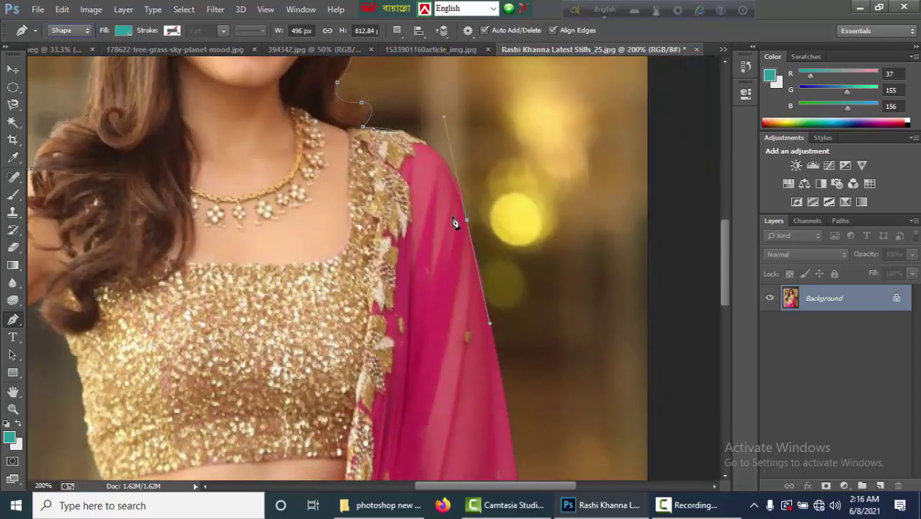
{"action": "key", "text": "ctrl+z"}
{"action": "left_click", "coordinate": [400, 131]}
{"action": "left_click_drag", "start_coordinate": [466, 211], "coordinate": [479, 273]}
Extend the Pen path down the shawl to the photo's bottom edge and close it at the skirt's starting point
{"action": "scroll", "coordinate": [479, 273], "scroll_direction": "down", "scroll_amount": 10}
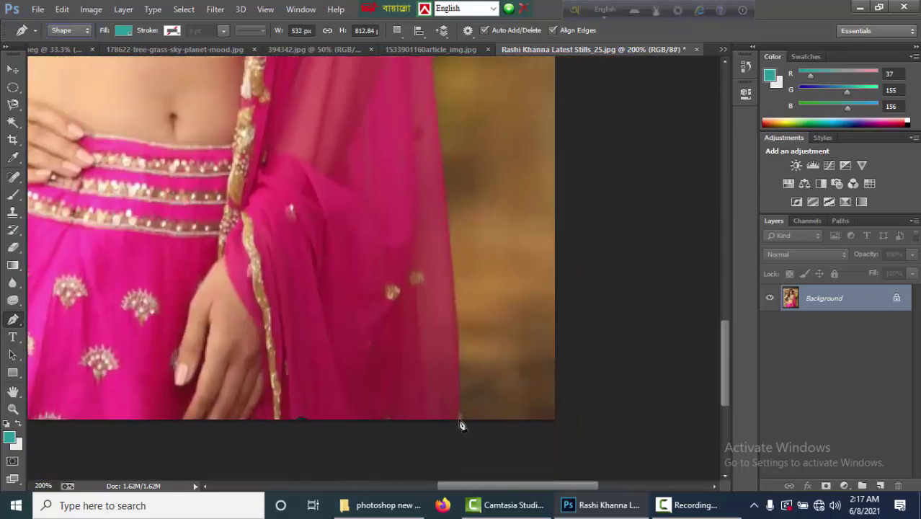
{"action": "left_click", "coordinate": [461, 418]}
{"action": "scroll", "coordinate": [308, 400], "scroll_direction": "left", "scroll_amount": 6}
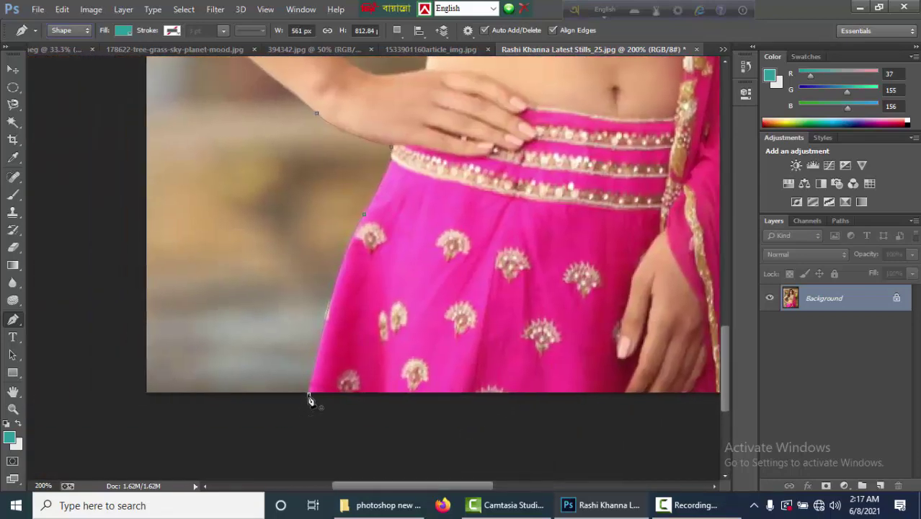
{"action": "left_click", "coordinate": [310, 396]}
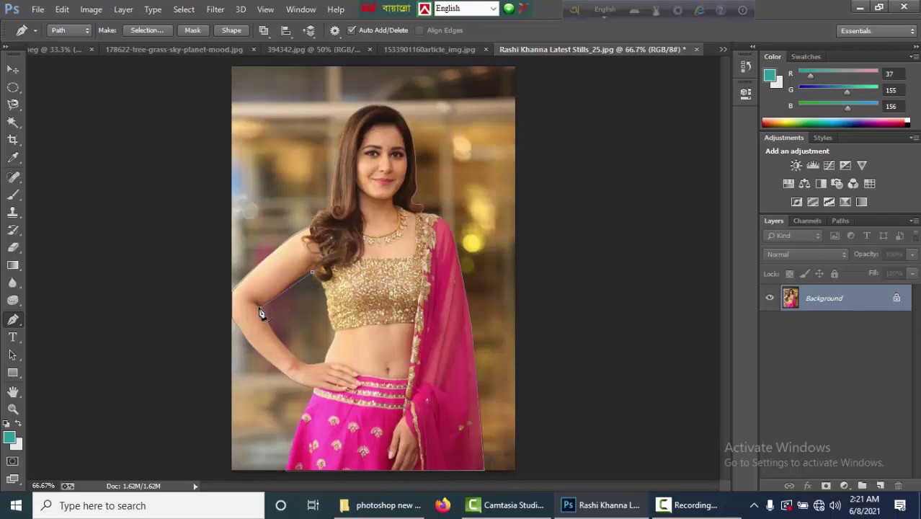
Trace a closed Pen path around the background gap between the bent arm and the woman's torso
{"action": "left_click", "coordinate": [325, 309], "text": "ctrl"}
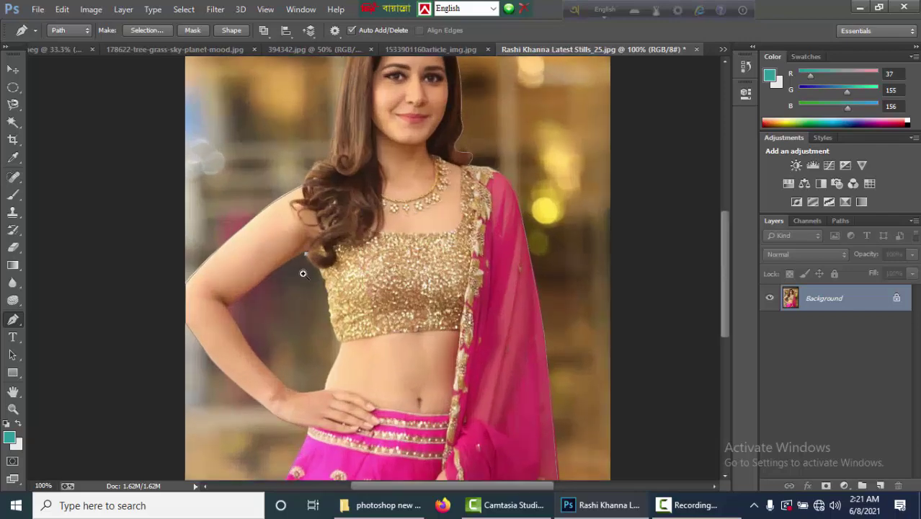
{"action": "left_click", "coordinate": [302, 273], "text": "ctrl"}
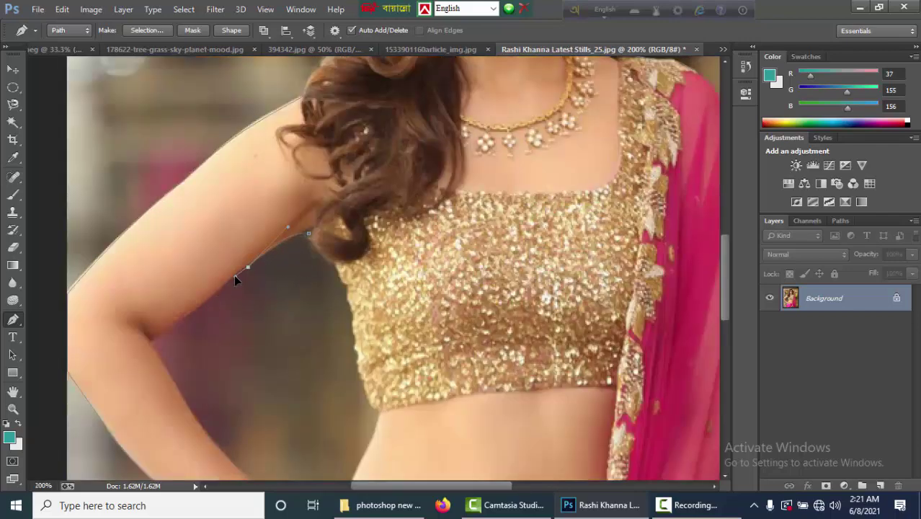
{"action": "left_click_drag", "start_coordinate": [153, 340], "coordinate": [159, 356]}
{"action": "scroll", "coordinate": [150, 353], "scroll_direction": "down", "scroll_amount": 5}
{"action": "left_click_drag", "start_coordinate": [233, 327], "coordinate": [335, 280]}
{"action": "left_click", "coordinate": [328, 278]}
{"action": "left_click", "coordinate": [341, 244]}
{"action": "scroll", "coordinate": [341, 249], "scroll_direction": "up", "scroll_amount": 4}
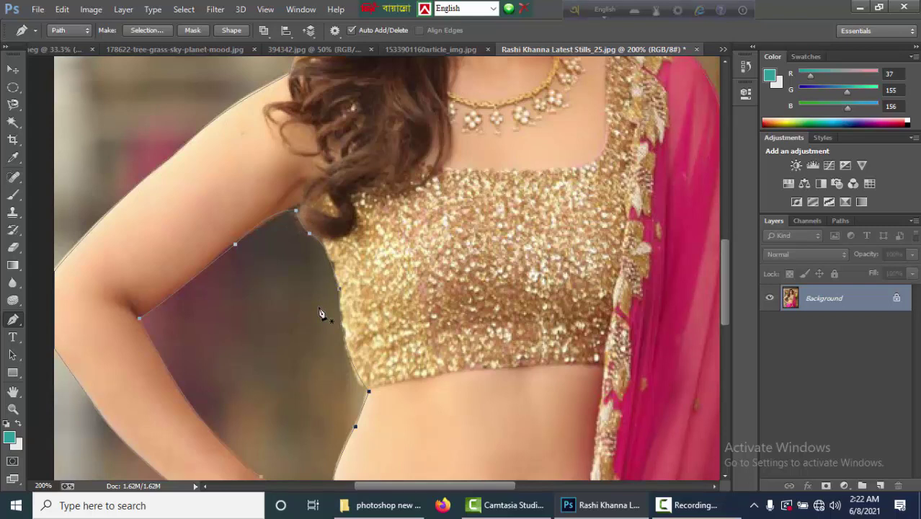
{"action": "left_click", "coordinate": [349, 349], "text": "ctrl+alt"}
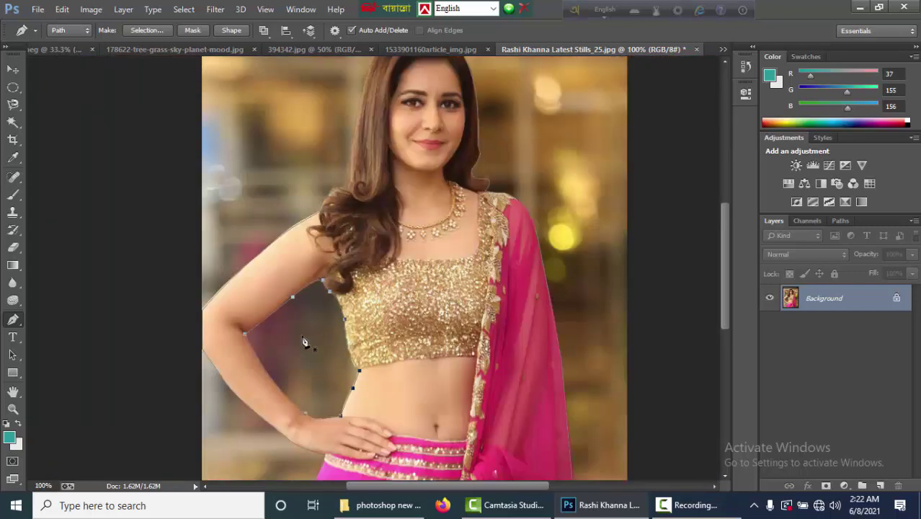
Convert the Pen paths around the woman into a selection and switch to the Move tool
{"action": "key", "text": "ctrl+Return"}
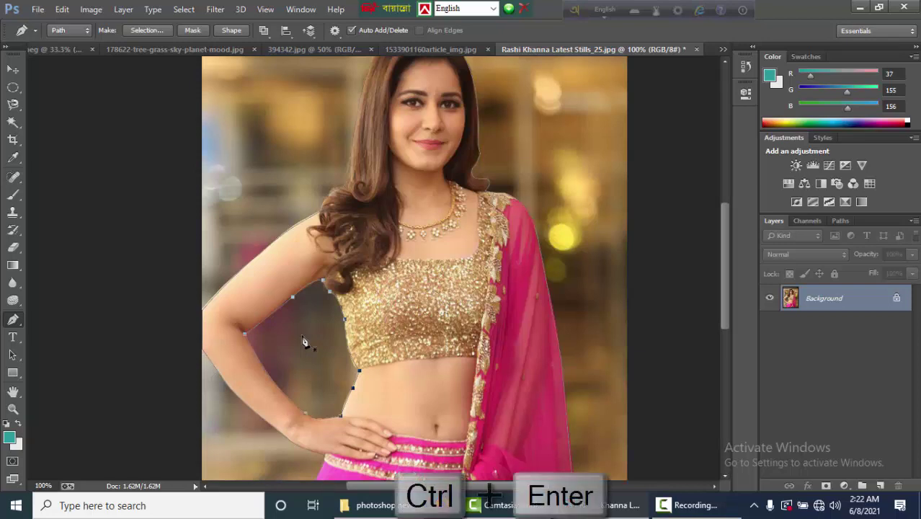
{"action": "left_click", "coordinate": [12, 70]}
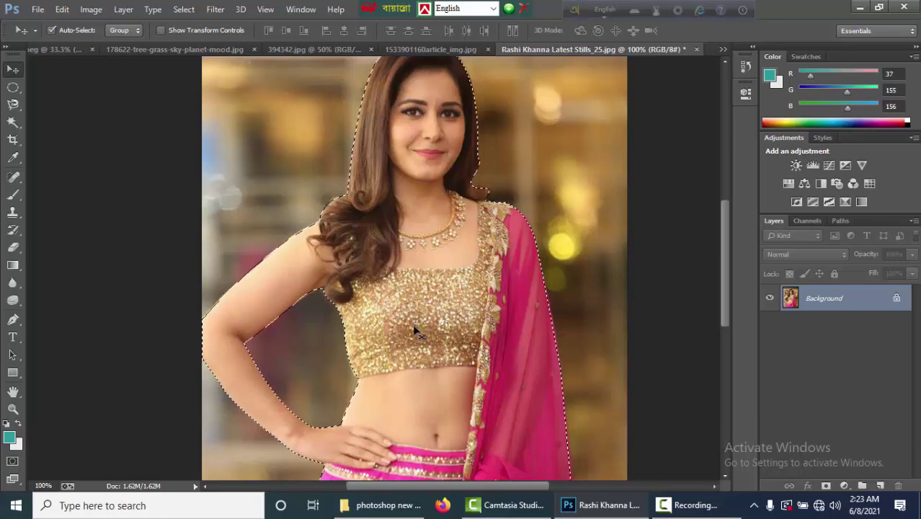
Try the selected woman on the autumn lake photo 394342.jpg, delete the copied layer and return to the portrait
{"action": "left_click_drag", "start_coordinate": [416, 326], "coordinate": [303, 351]}
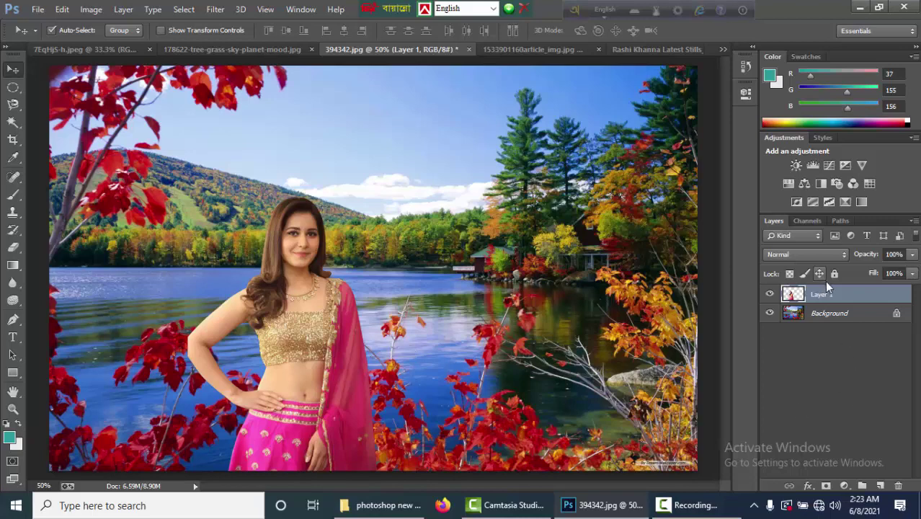
{"action": "left_click_drag", "start_coordinate": [826, 288], "coordinate": [898, 485]}
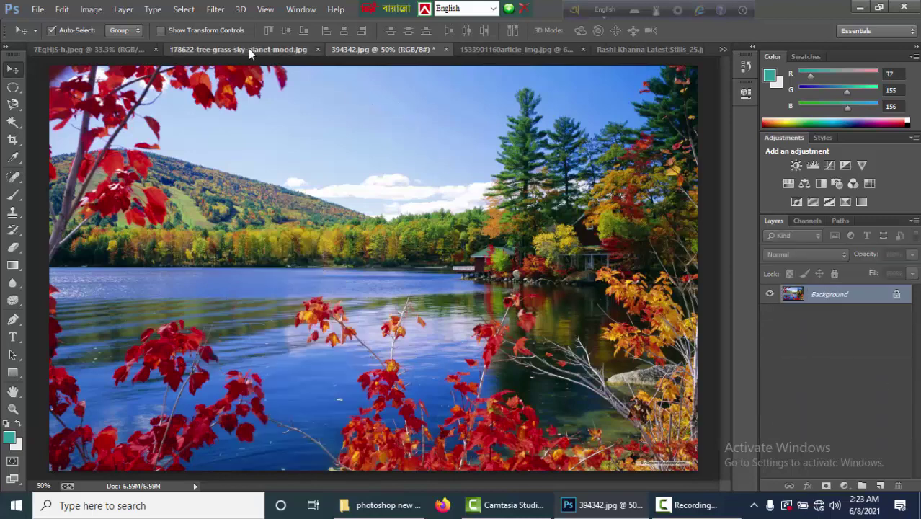
{"action": "key", "text": "ctrl+Tab"}
{"action": "key", "text": "ctrl+Tab"}
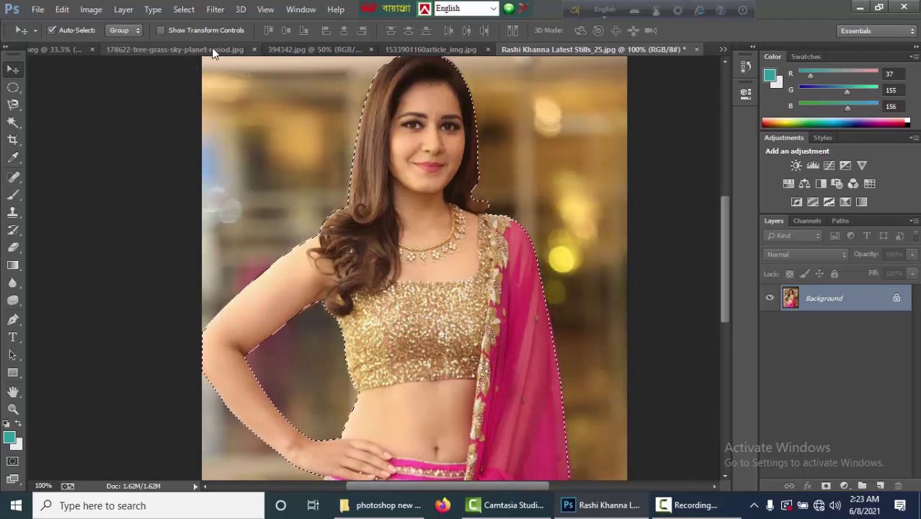
Invert the selection, convert the Background into Layer 0 and delete the backdrop around the woman
{"action": "key", "text": "ctrl+shift+i"}
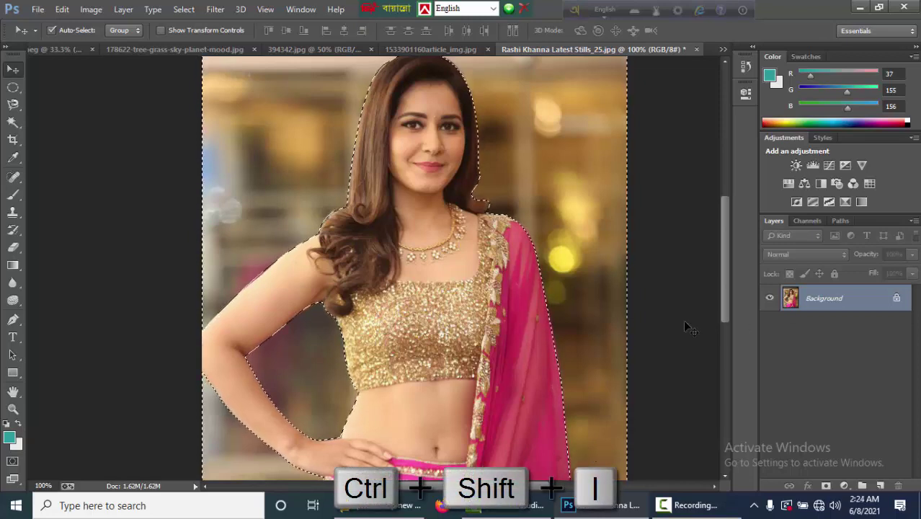
{"action": "double_click", "coordinate": [835, 303]}
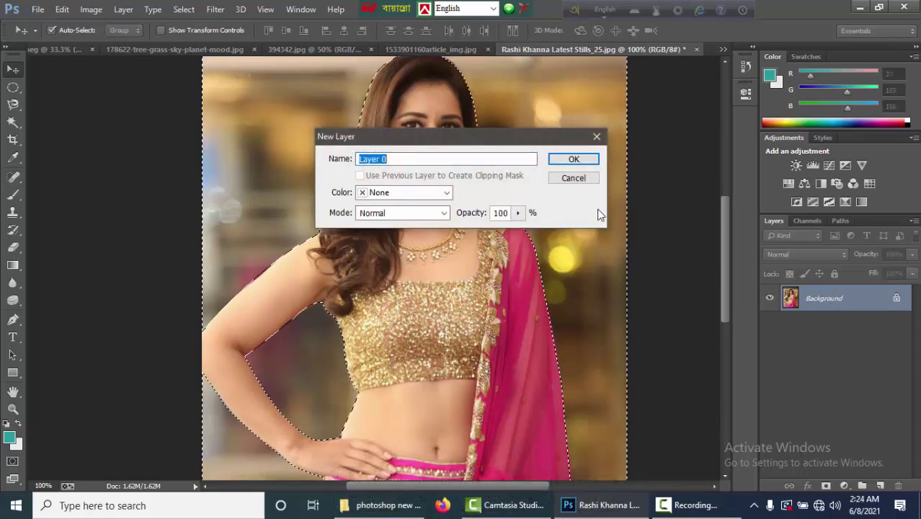
{"action": "left_click", "coordinate": [576, 158]}
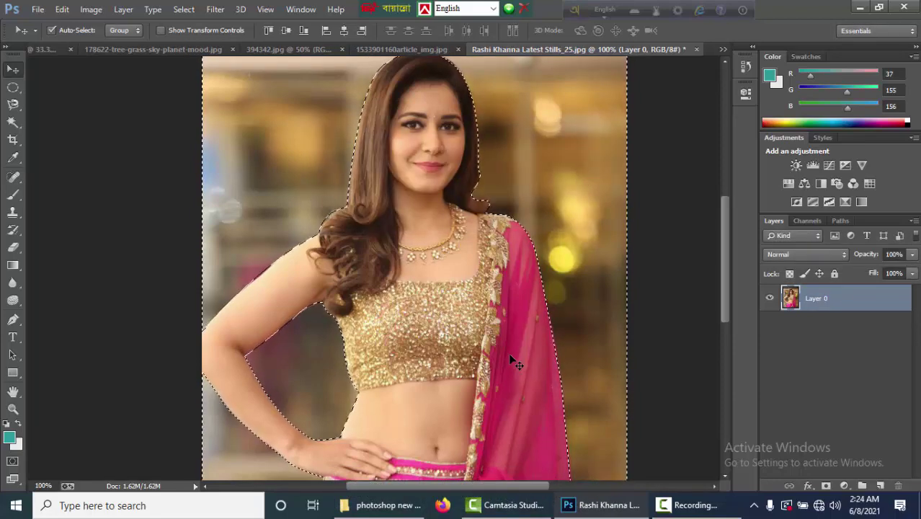
{"action": "key", "text": "Delete"}
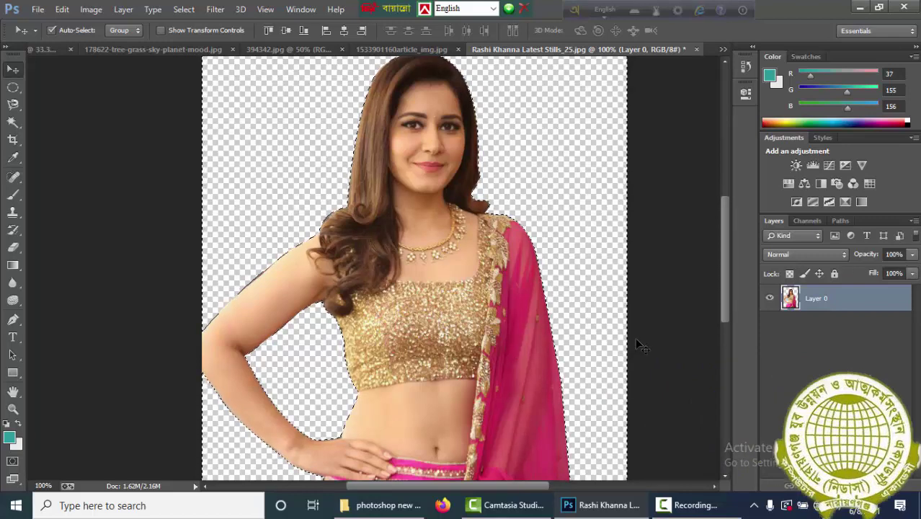
{"action": "key", "text": "ctrl+d"}
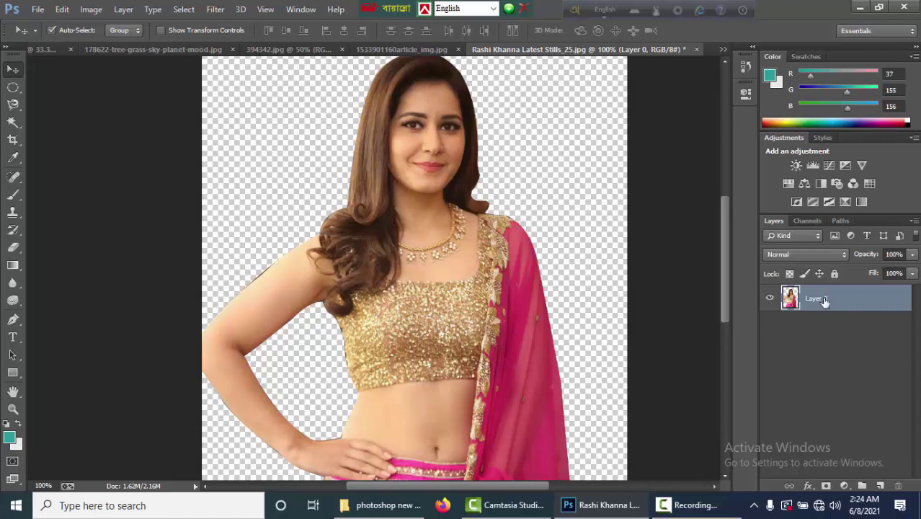
Soften the cutout's edges by clearing the inverted outline selection of Layer 0 with a 2-pixel feather, and deselect
{"action": "left_click", "coordinate": [790, 298], "text": "ctrl"}
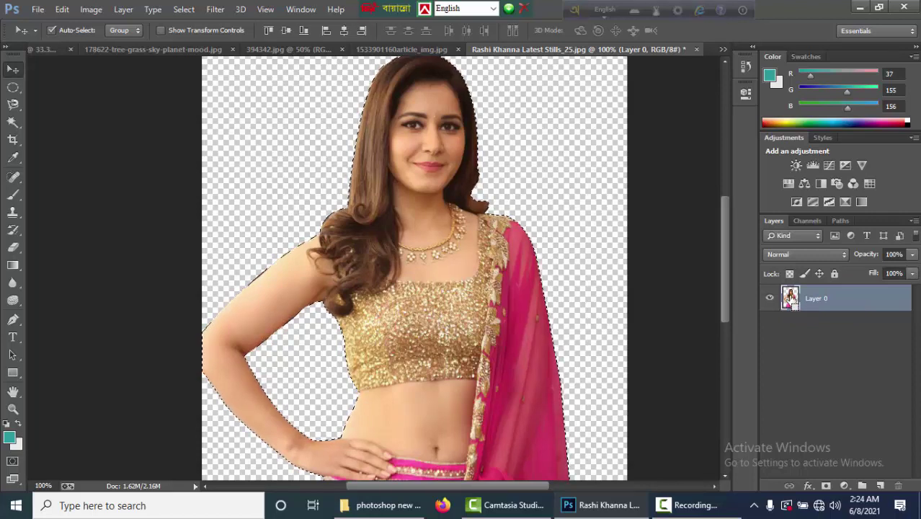
{"action": "key", "text": "ctrl+shift+i"}
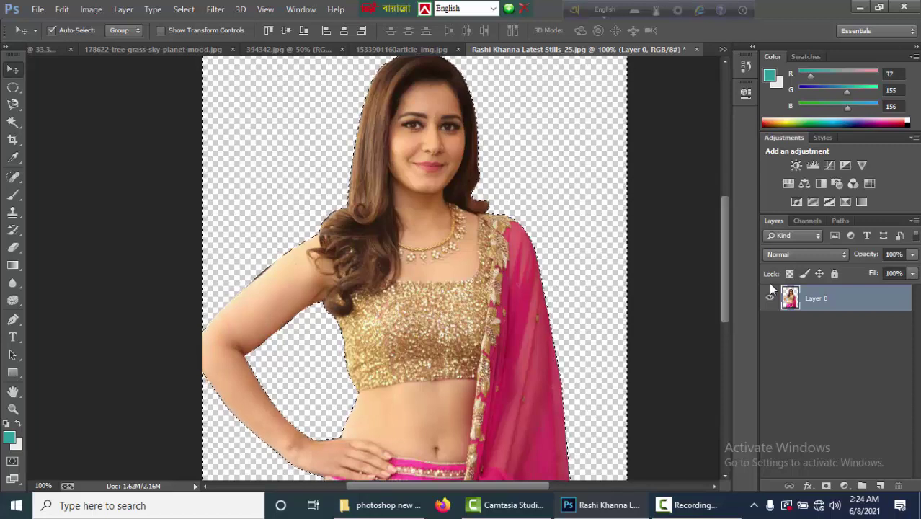
{"action": "key", "text": "shift+F6"}
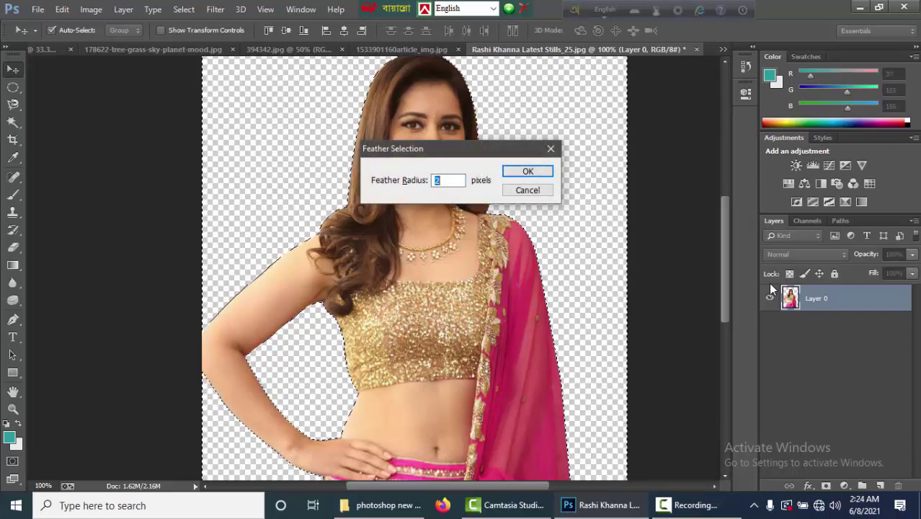
{"action": "key", "text": "Return"}
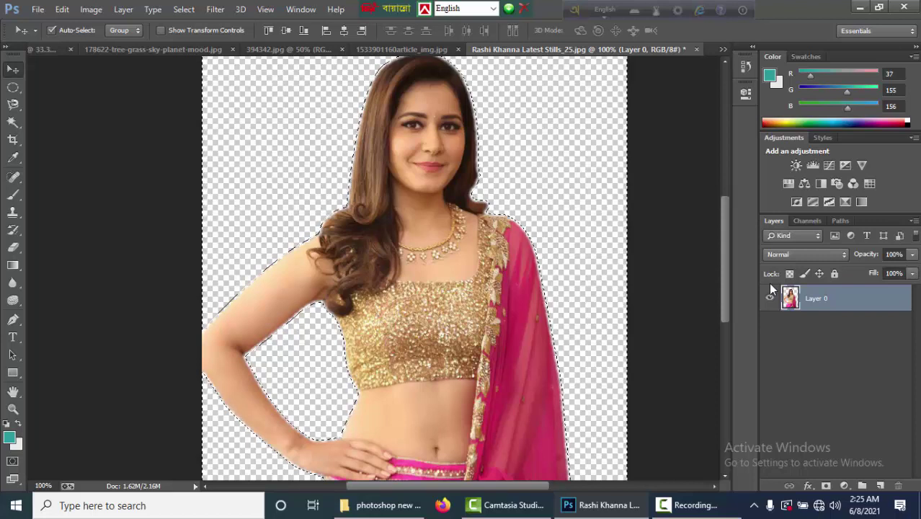
{"action": "key", "text": "ctrl+d"}
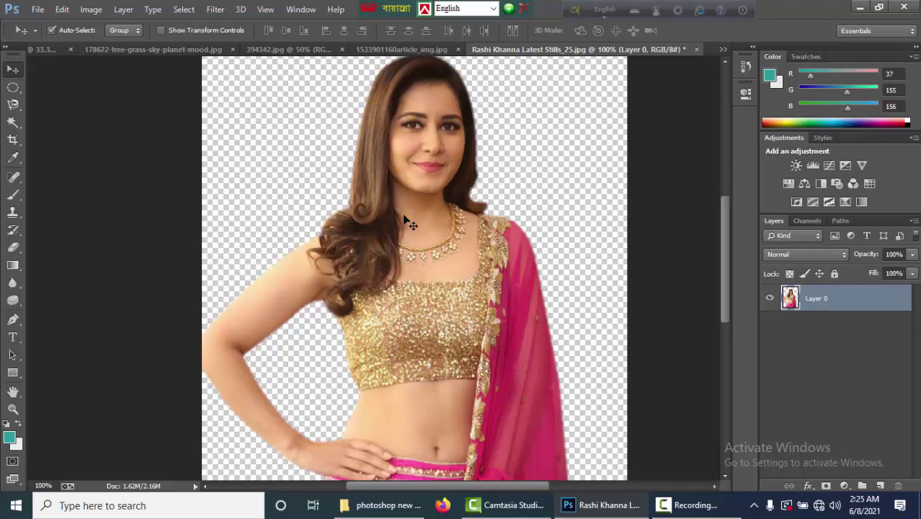
Bring the autumn lake photo from 394342.jpg into the portrait document and stack the woman's layer above it
{"action": "left_click", "coordinate": [260, 49]}
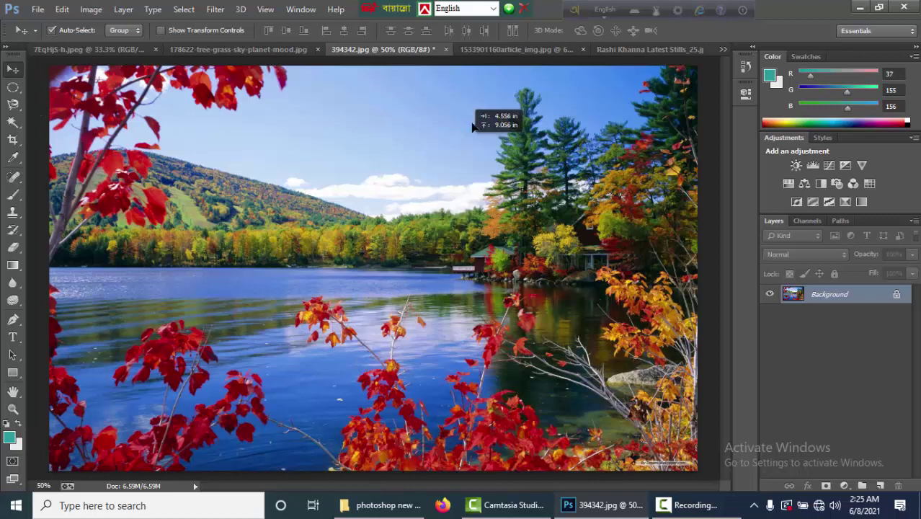
{"action": "left_click", "coordinate": [492, 49]}
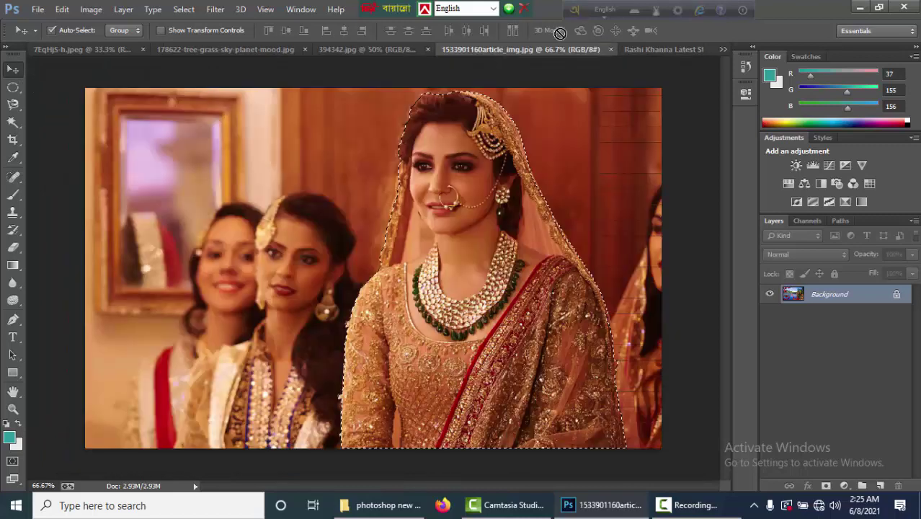
{"action": "left_click", "coordinate": [644, 49]}
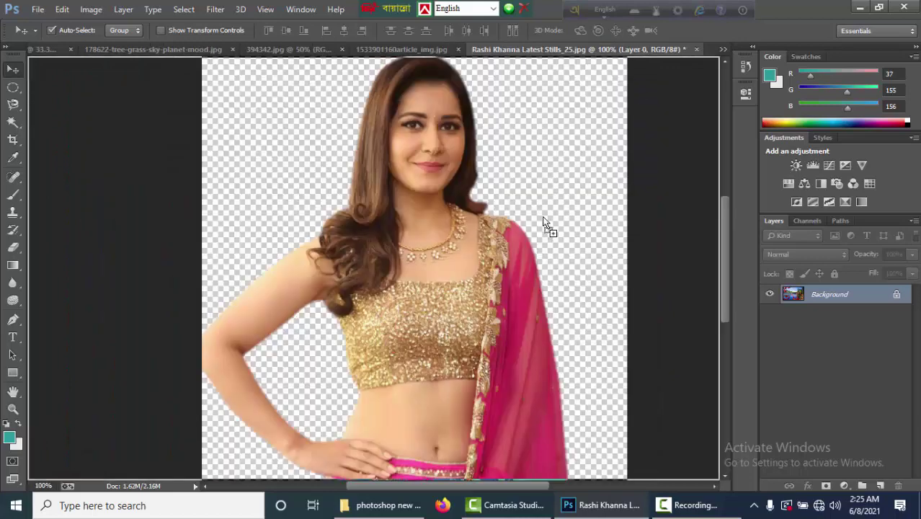
{"action": "key", "text": "ctrl+v"}
{"action": "left_click_drag", "start_coordinate": [533, 237], "coordinate": [522, 337]}
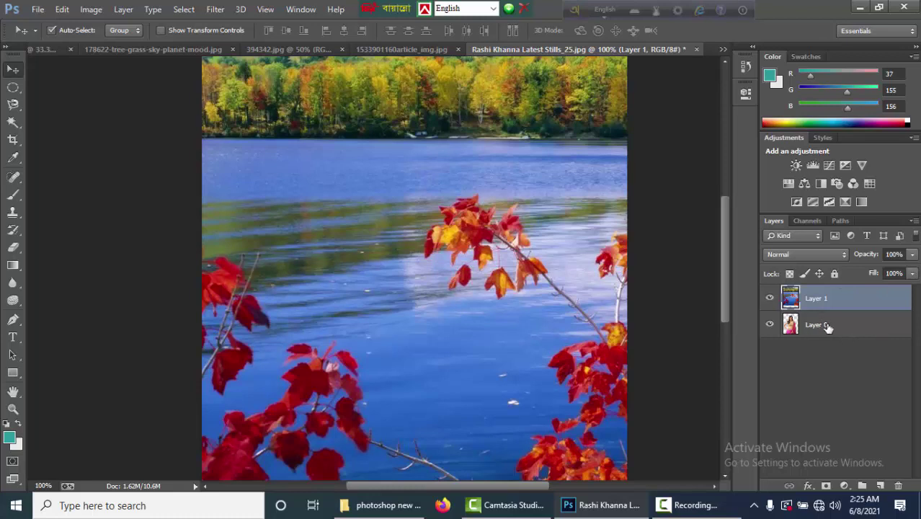
{"action": "left_click_drag", "start_coordinate": [816, 325], "coordinate": [818, 298]}
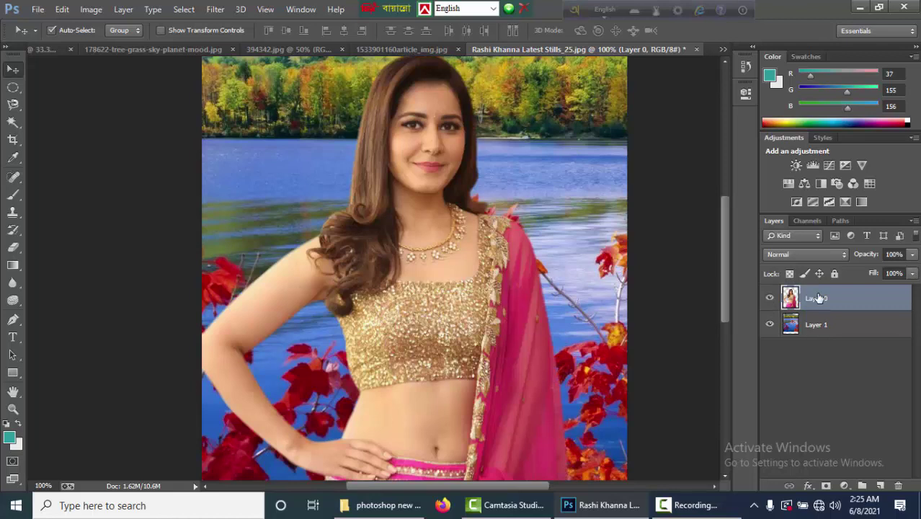
Scale the woman's cutout down with Free Transform and position it in front of the lake
{"action": "left_click_drag", "start_coordinate": [437, 269], "coordinate": [420, 276]}
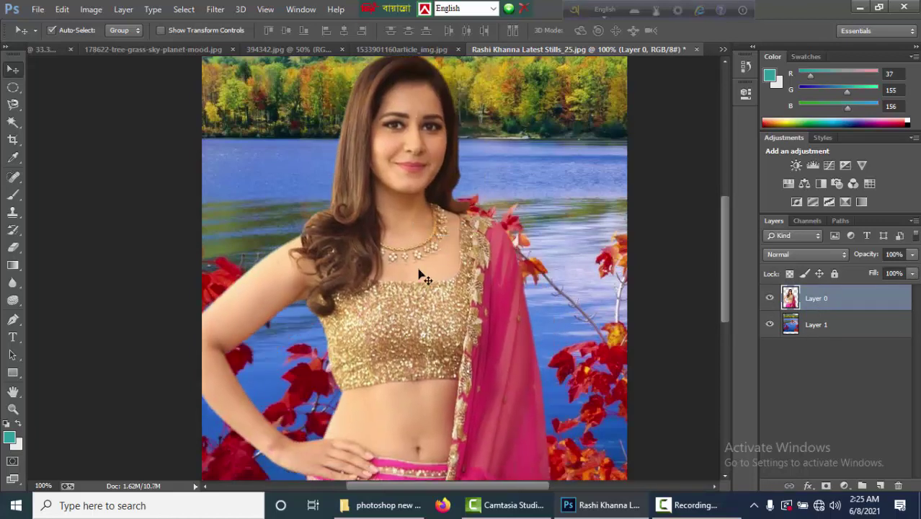
{"action": "key", "text": "ctrl+t"}
{"action": "left_click_drag", "start_coordinate": [366, 224], "coordinate": [378, 258]}
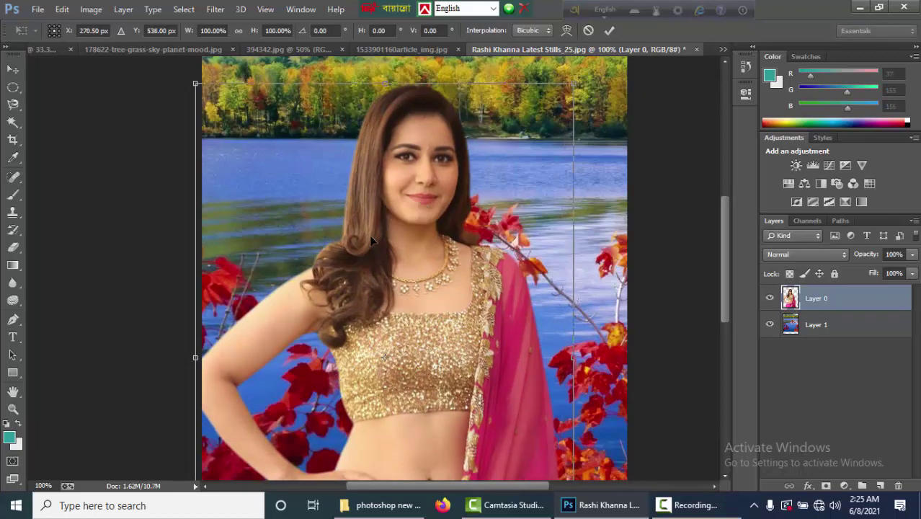
{"action": "left_click_drag", "start_coordinate": [237, 139], "coordinate": [317, 227]}
{"action": "left_click_drag", "start_coordinate": [415, 299], "coordinate": [408, 281]}
{"action": "key", "text": "Return"}
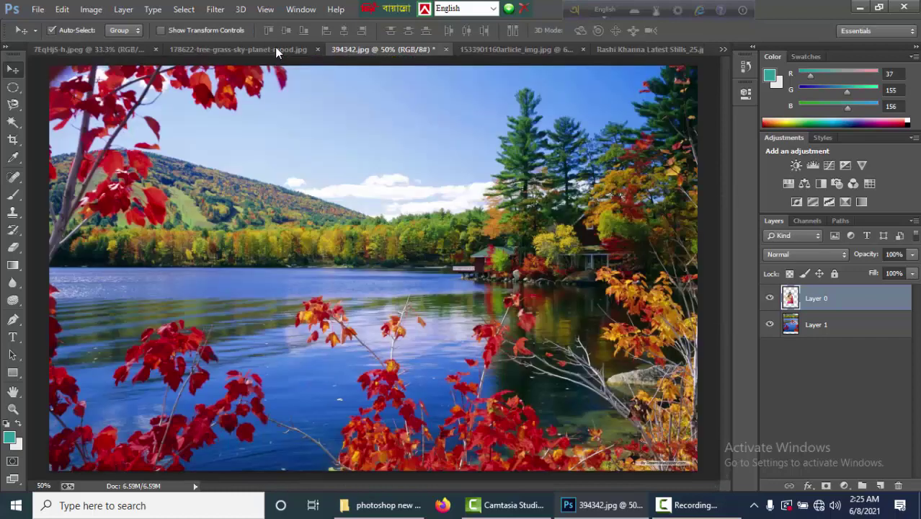
Review the open landscape and bridal photos and compare them with the composite of the woman at the lake
{"action": "left_click", "coordinate": [275, 48]}
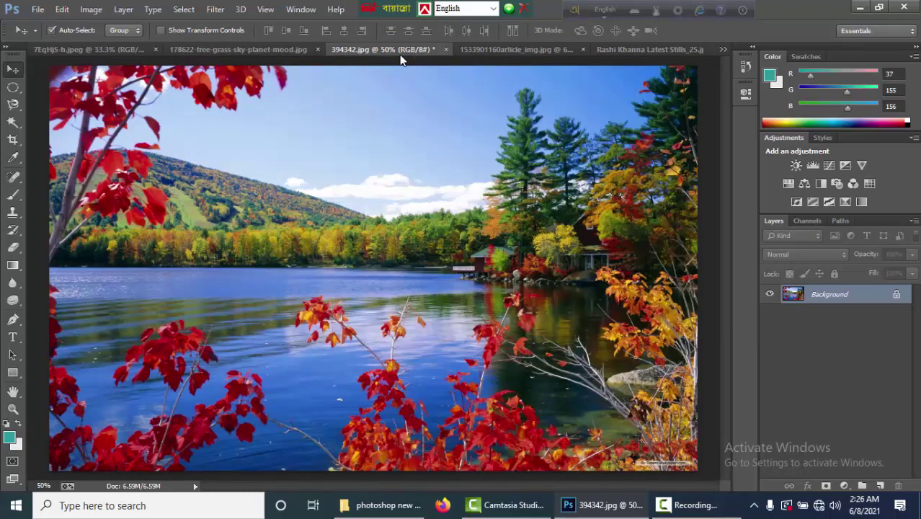
{"action": "left_click", "coordinate": [489, 48]}
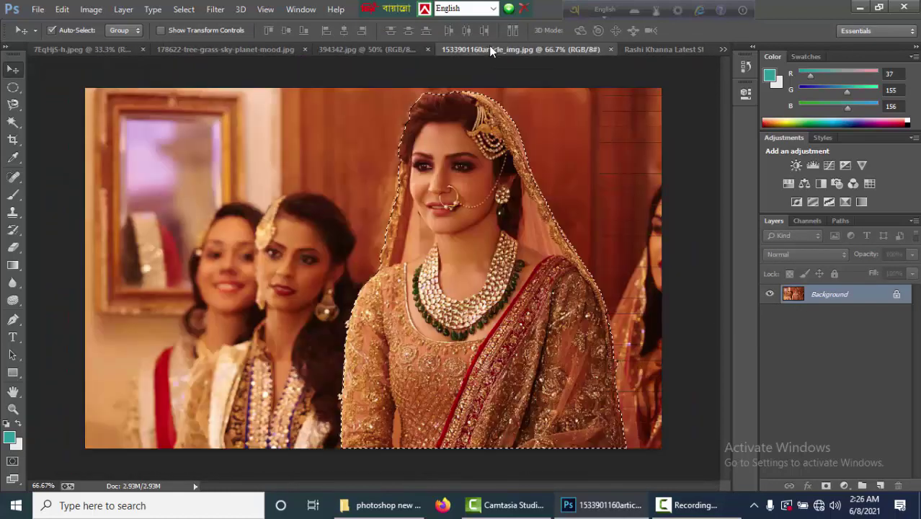
{"action": "left_click", "coordinate": [661, 48]}
{"action": "left_click", "coordinate": [167, 52]}
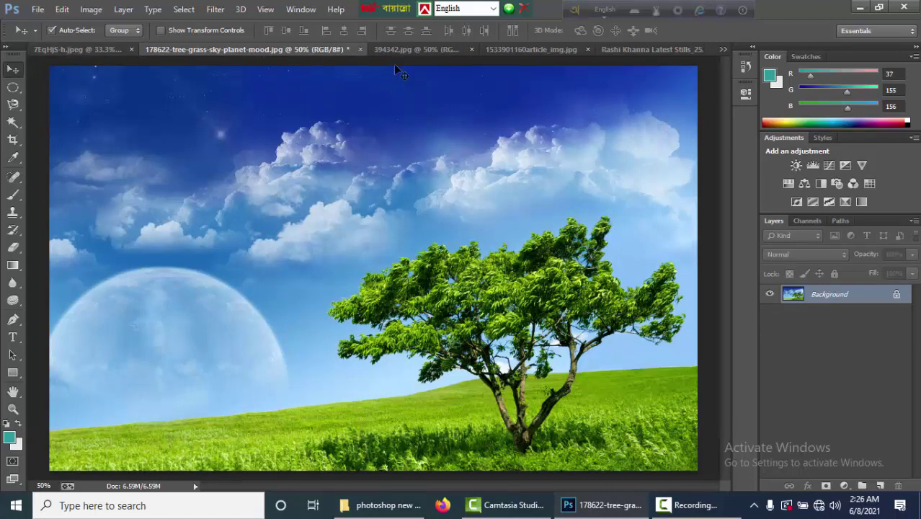
{"action": "left_click", "coordinate": [444, 50]}
{"action": "left_click", "coordinate": [513, 49]}
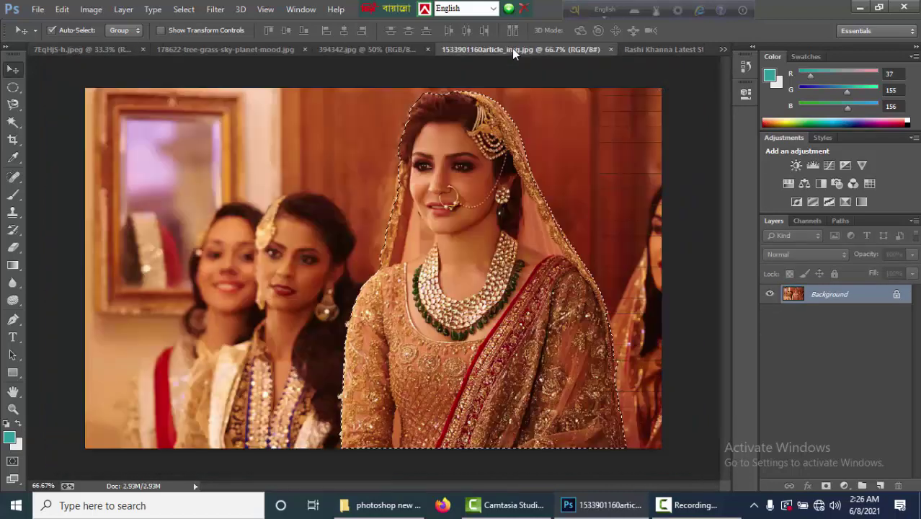
{"action": "left_click", "coordinate": [640, 50]}
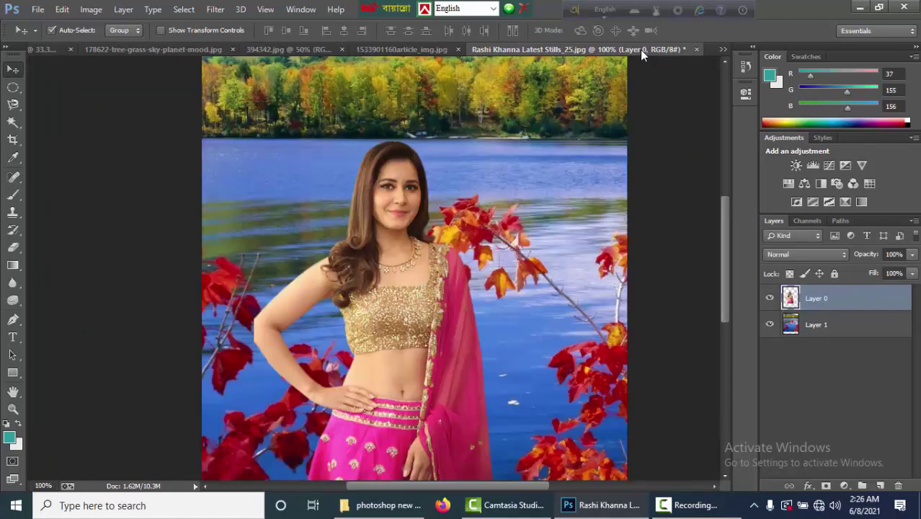
{"action": "left_click", "coordinate": [722, 49]}
{"action": "left_click", "coordinate": [407, 48]}
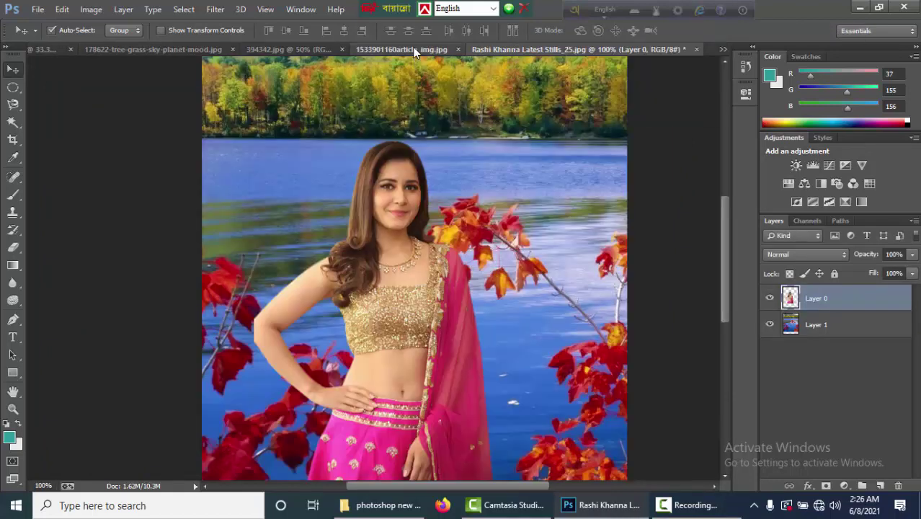
{"action": "key", "text": "ctrl+Tab"}
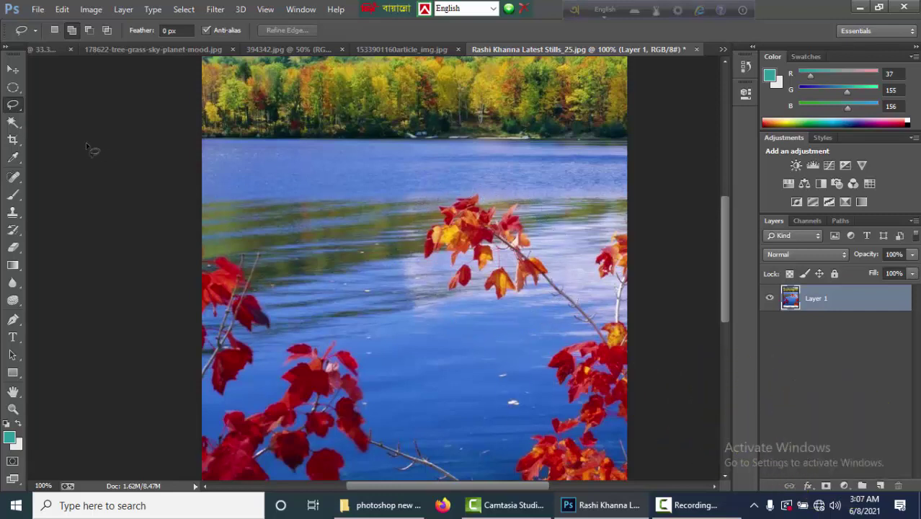
Try to cover the red leaves at the lake photo's left edge with a lassoed patch of open water from below the far shore, and deselect
{"action": "right_click", "coordinate": [13, 108]}
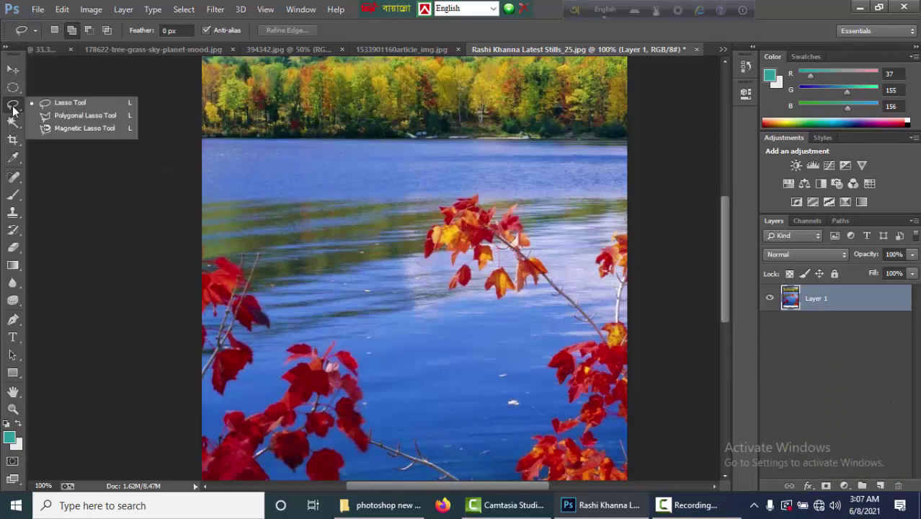
{"action": "left_click", "coordinate": [66, 103]}
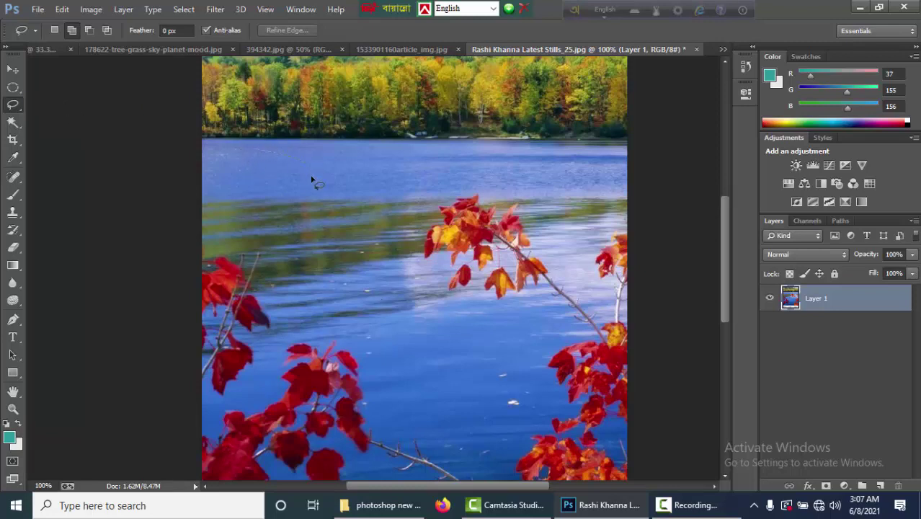
{"action": "left_click_drag", "start_coordinate": [253, 143], "coordinate": [248, 143]}
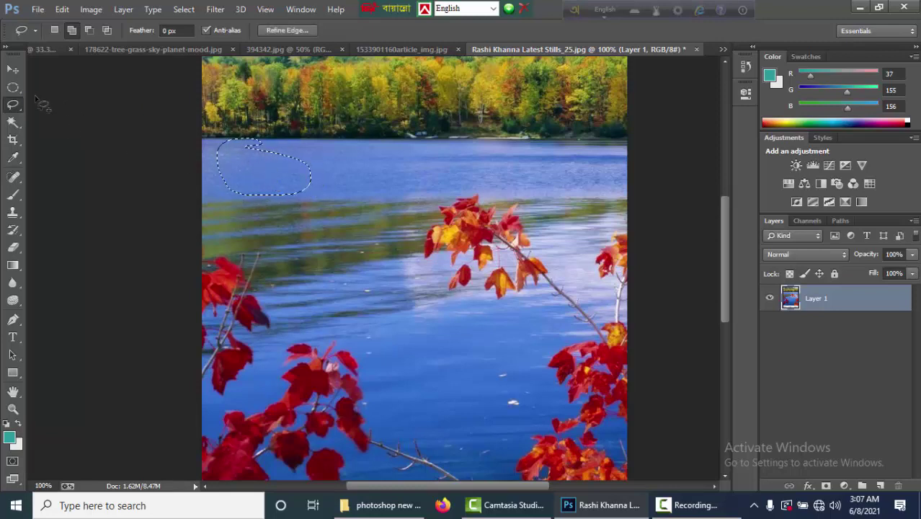
{"action": "left_click", "coordinate": [13, 70]}
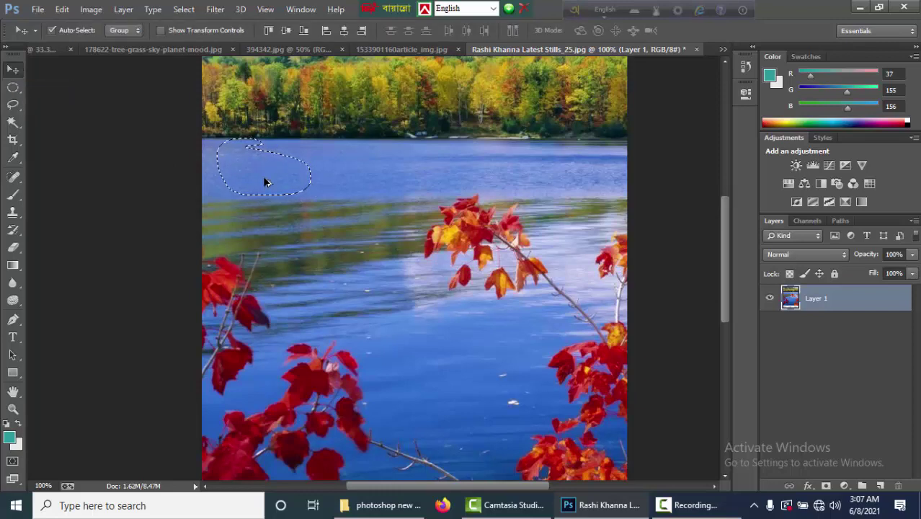
{"action": "mouse_move", "coordinate": [266, 181]}
{"action": "left_mouse_down"}
{"action": "mouse_move", "coordinate": [286, 242]}
{"action": "mouse_move", "coordinate": [261, 274]}
{"action": "mouse_move", "coordinate": [227, 277]}
{"action": "left_mouse_up"}
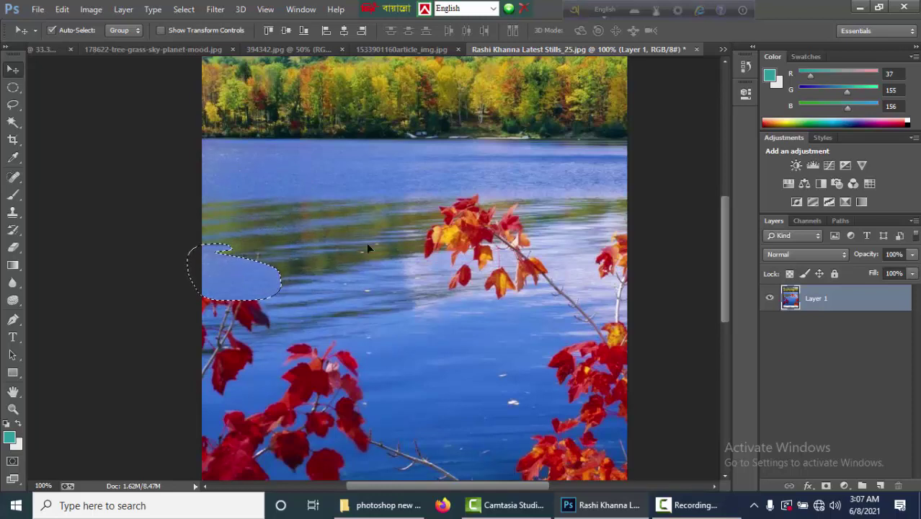
{"action": "key", "text": "ctrl+d"}
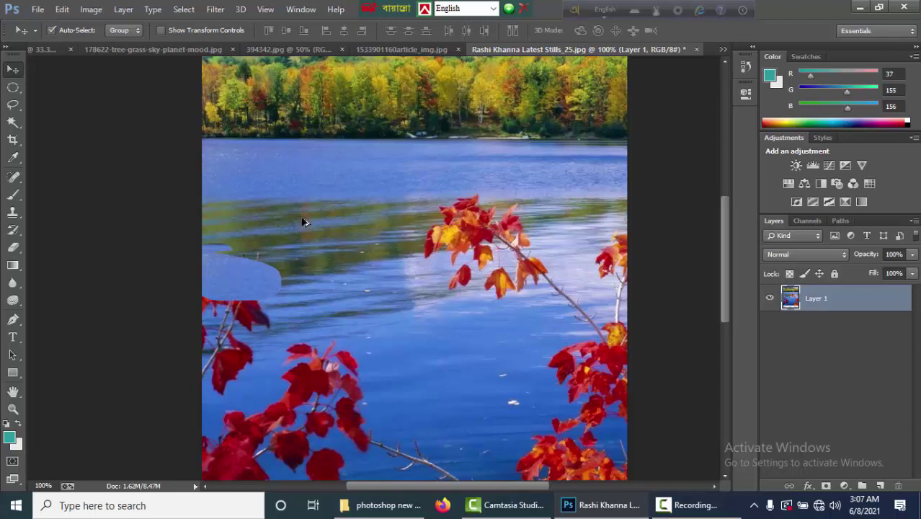
Undo the moved water patch and its lasso selection on Layer 1
{"action": "key", "text": "ctrl+alt+z"}
{"action": "key", "text": "ctrl+alt+z"}
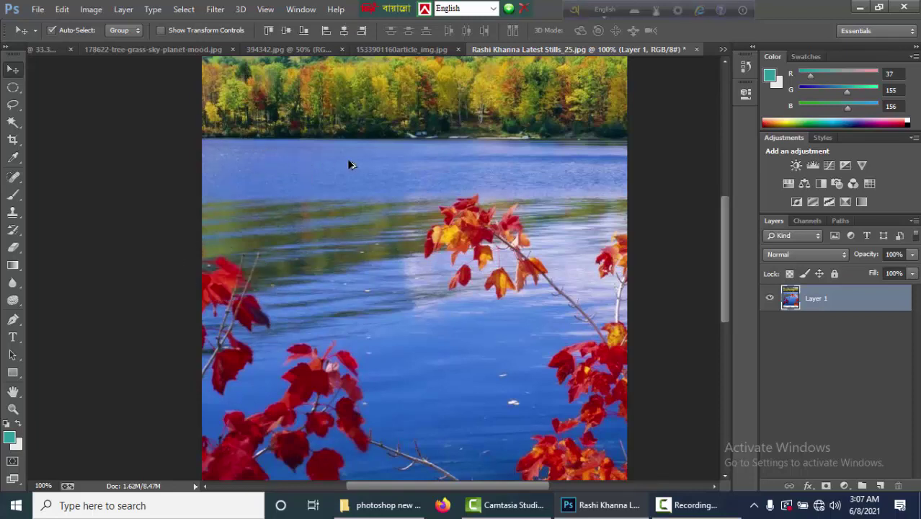
{"action": "key", "text": "ctrl+alt+z"}
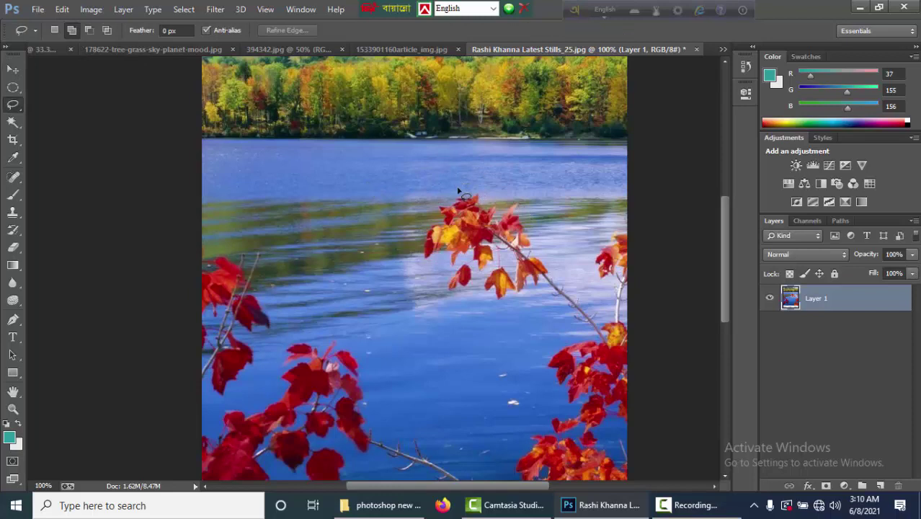
Lasso the red and orange leaf cluster in the middle of the lake and fill the selection with Content-Aware, Normal mode, 100% opacity
{"action": "mouse_move", "coordinate": [470, 193]}
{"action": "left_mouse_down"}
{"action": "mouse_move", "coordinate": [539, 218]}
{"action": "mouse_move", "coordinate": [551, 266]}
{"action": "mouse_move", "coordinate": [537, 303]}
{"action": "mouse_move", "coordinate": [492, 314]}
{"action": "mouse_move", "coordinate": [417, 290]}
{"action": "mouse_move", "coordinate": [402, 232]}
{"action": "mouse_move", "coordinate": [415, 198]}
{"action": "mouse_move", "coordinate": [463, 191]}
{"action": "left_mouse_up"}
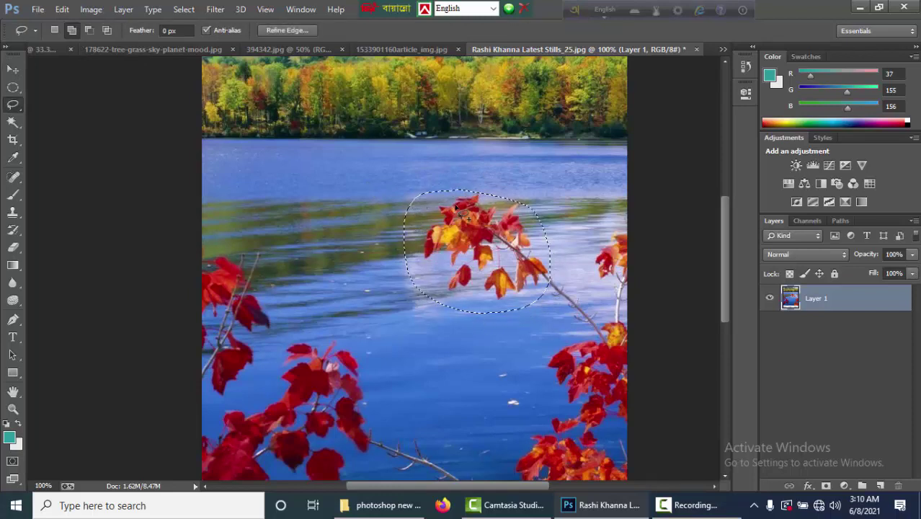
{"action": "left_click", "coordinate": [62, 11]}
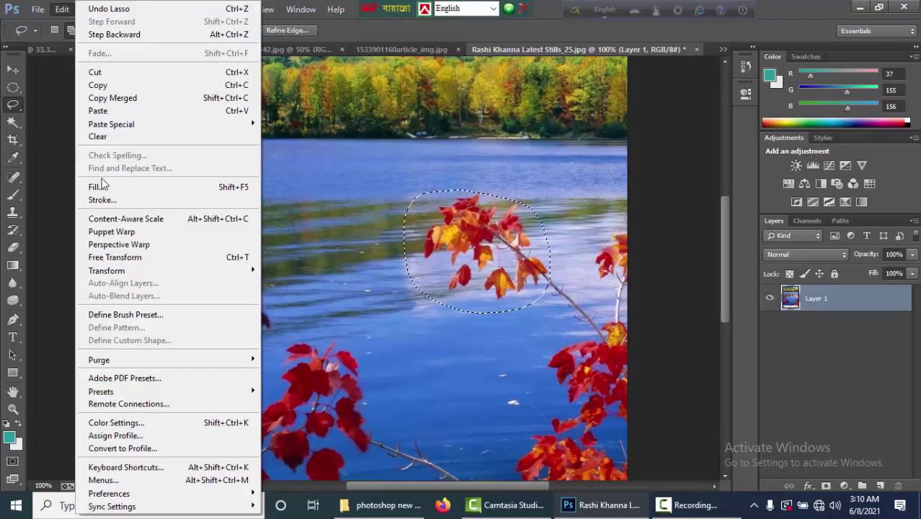
{"action": "left_click", "coordinate": [97, 186]}
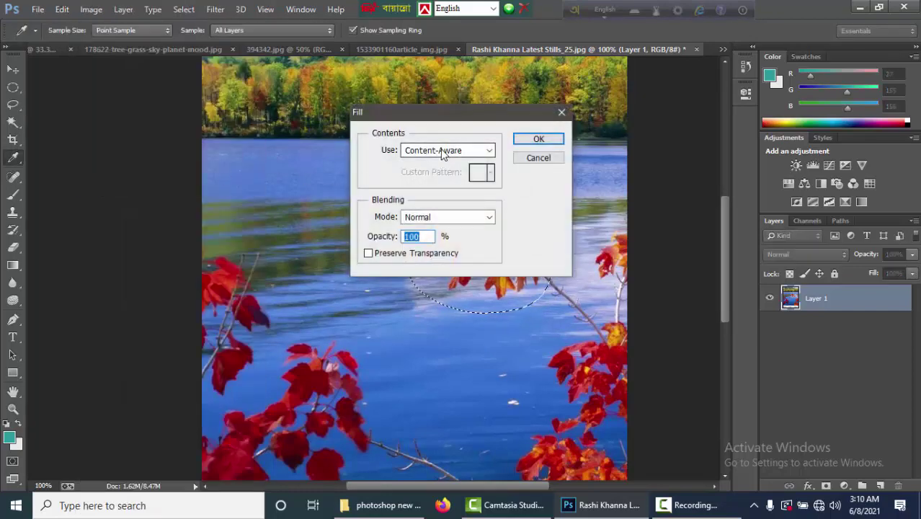
{"action": "left_click", "coordinate": [537, 139]}
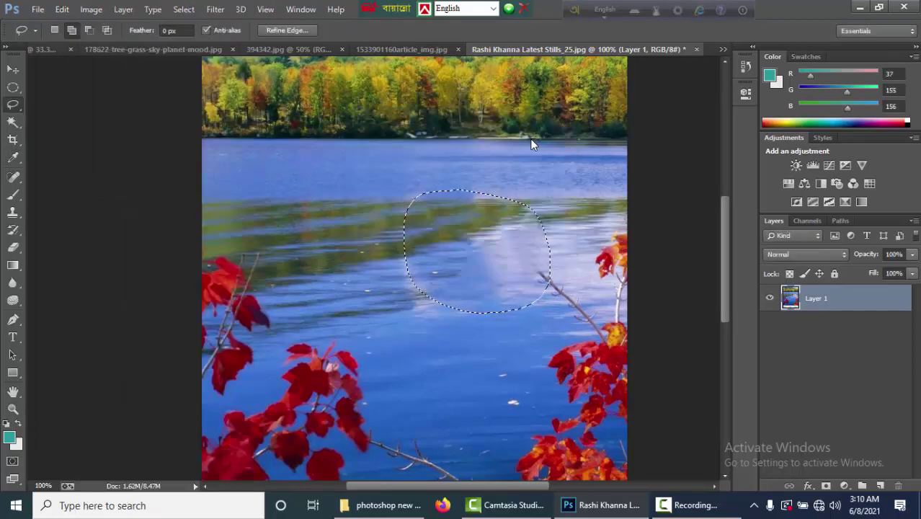